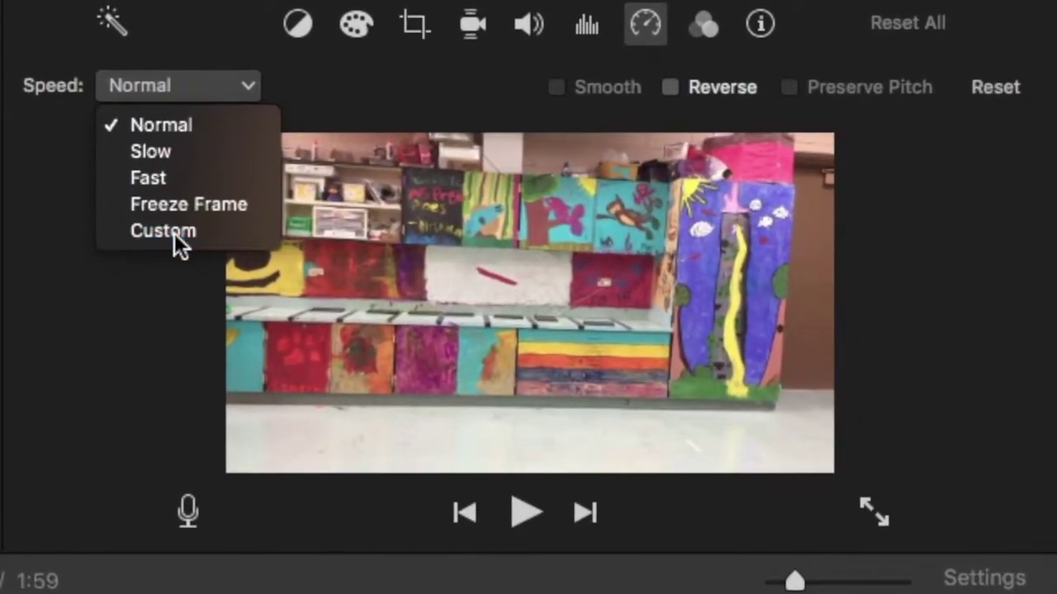
- Give the classroom clip a custom 5% speed, lengthening the movie to 2:21
left_click(174, 233)
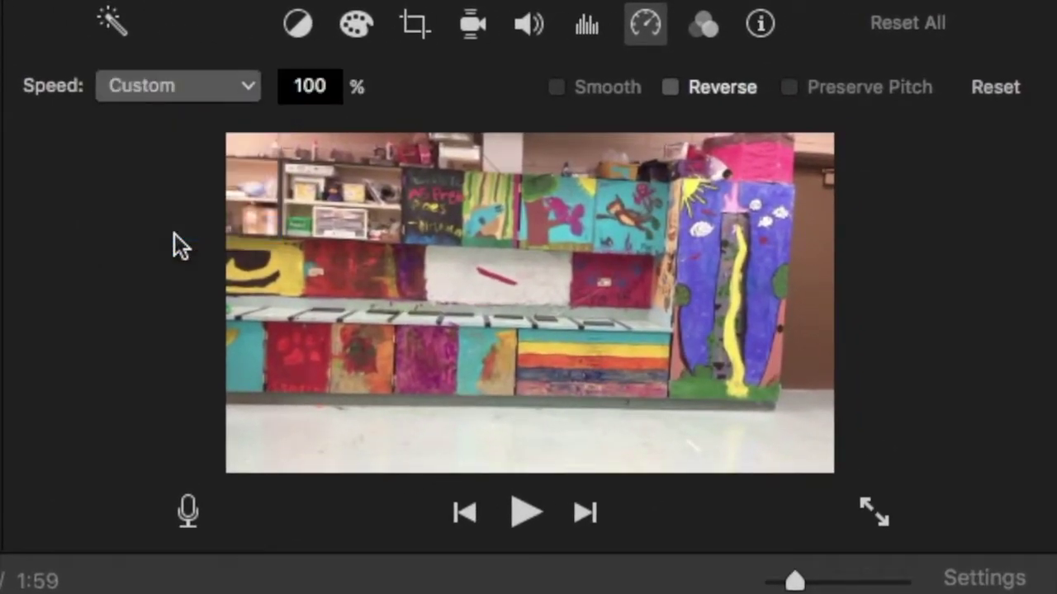
left_click(329, 81)
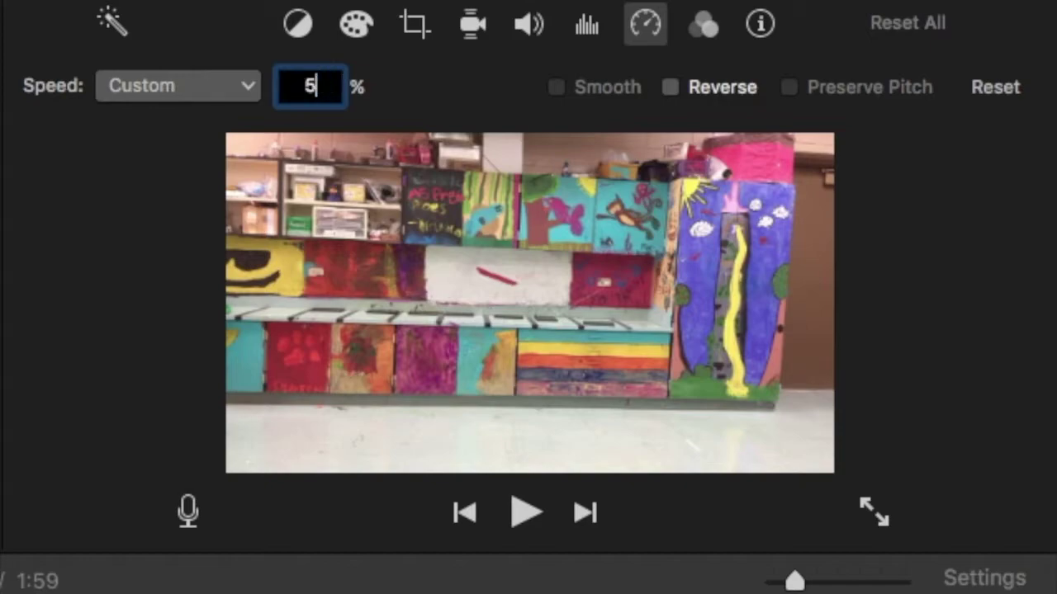
key("Return")
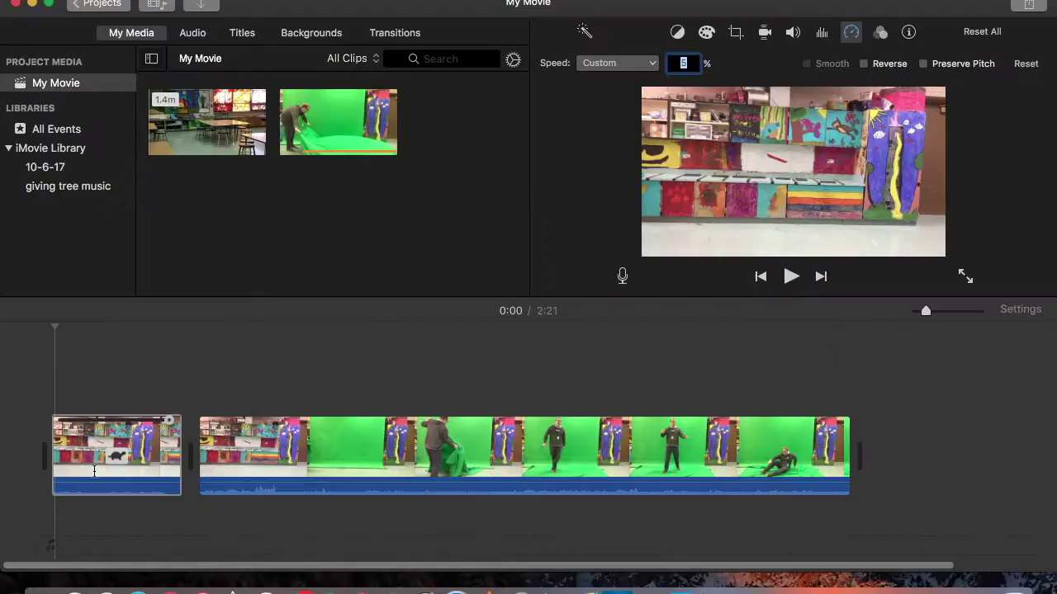
left_click(113, 462)
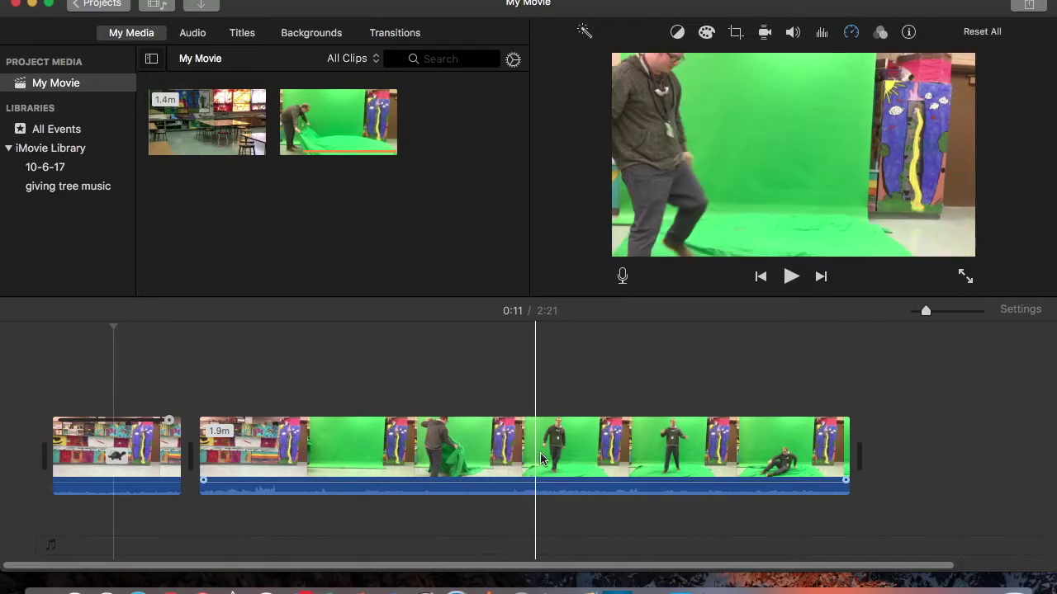
- Split the green-screen clip at 1:36, delete the trailing piece, and preview the movie
left_click(602, 483)
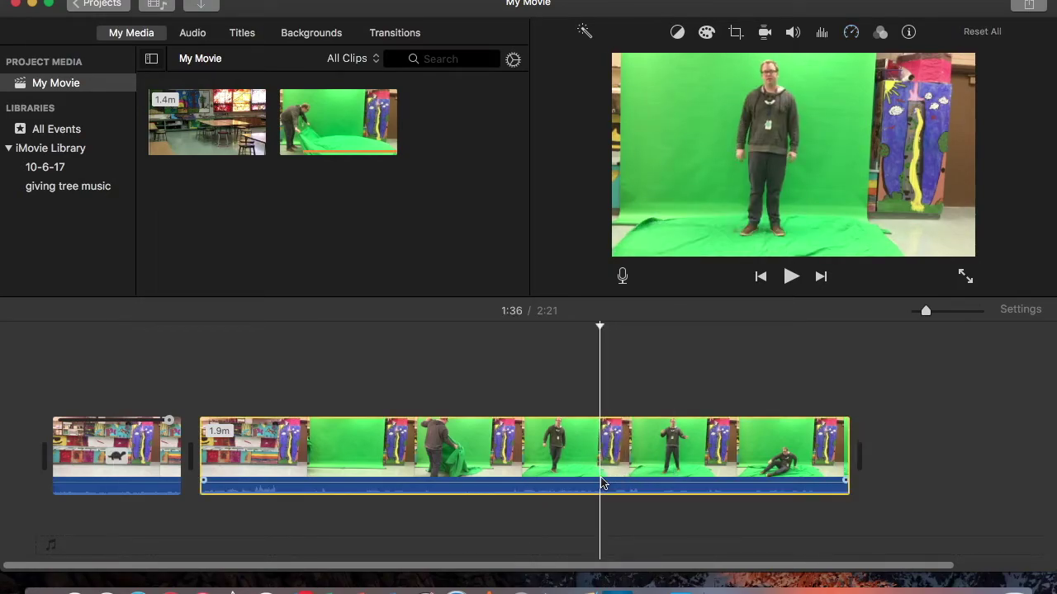
key("super+b")
left_click(551, 446)
key("Delete")
key("backslash")
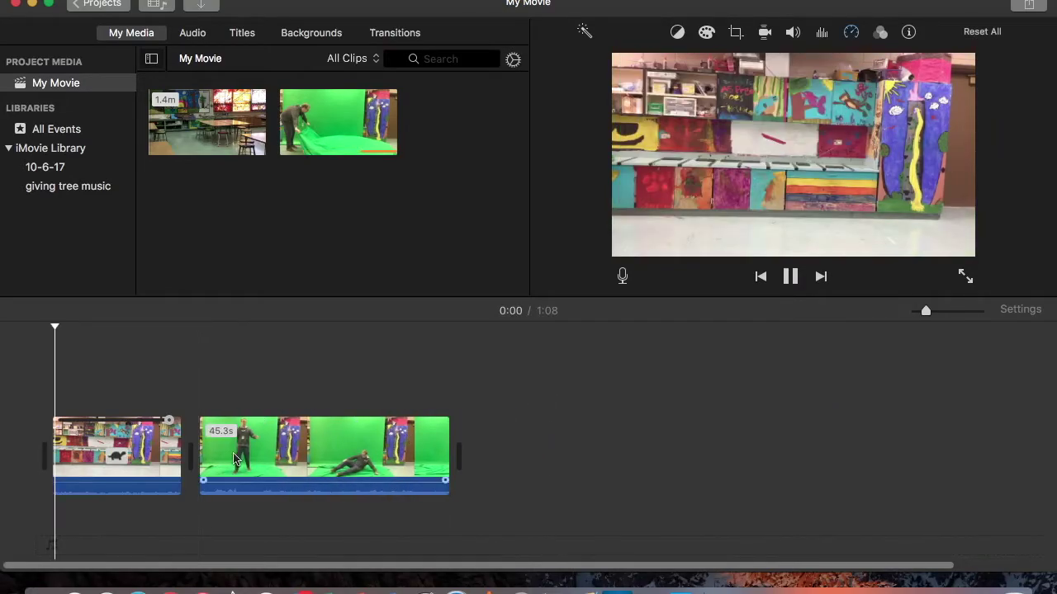
key("Down")
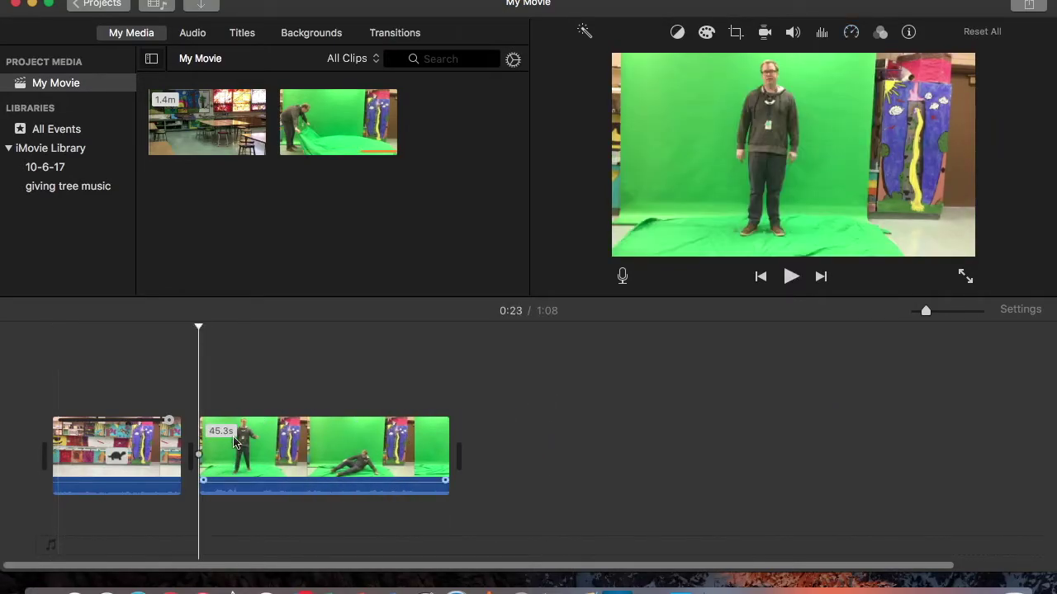
- Split the clip at 0:37 and 0:40, isolating a 3.0s piece of the man lying down
left_click(279, 464)
key("super+b")
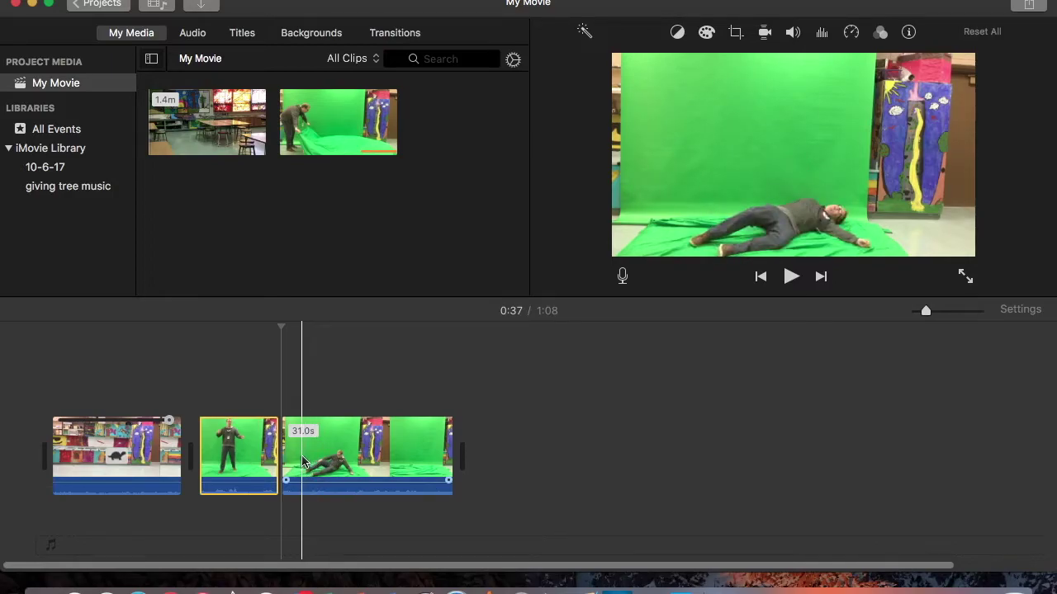
left_click(298, 461)
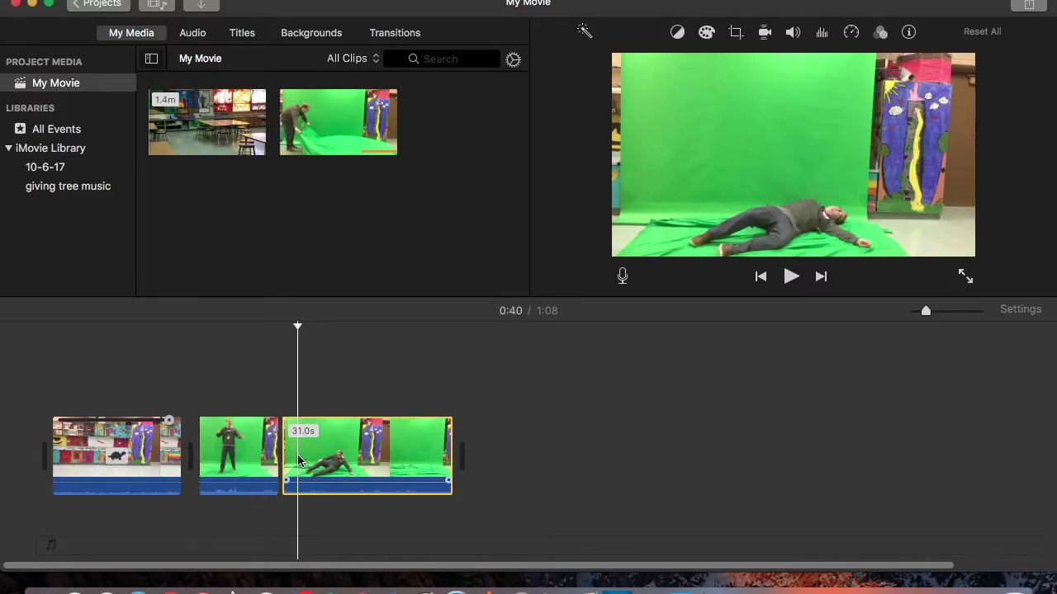
key("super+b")
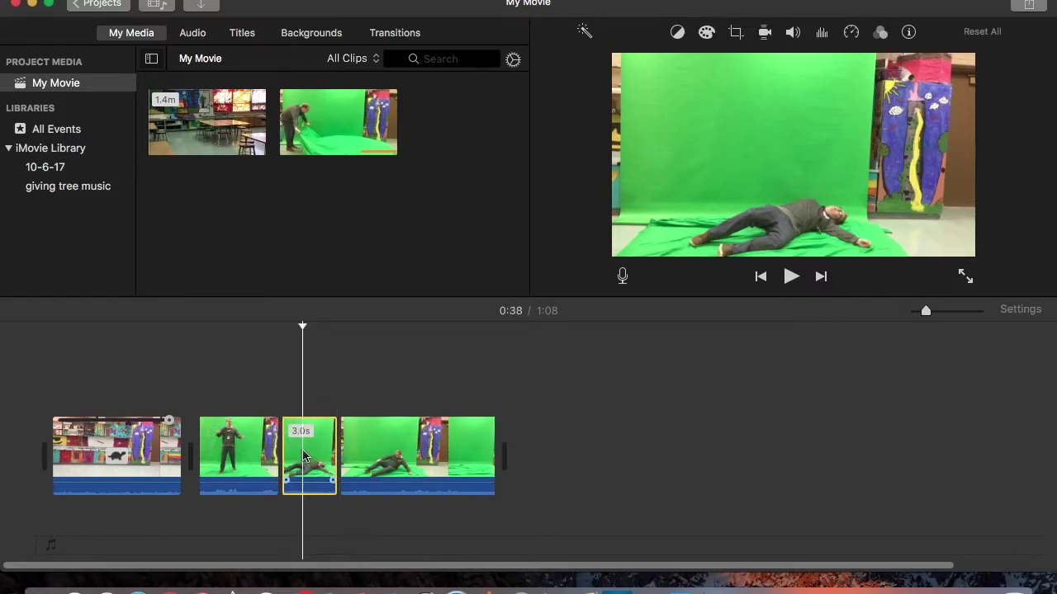
- Set the 3.0s lying-down clip to a custom 40% speed, bringing the movie to 1:13
left_click(850, 33)
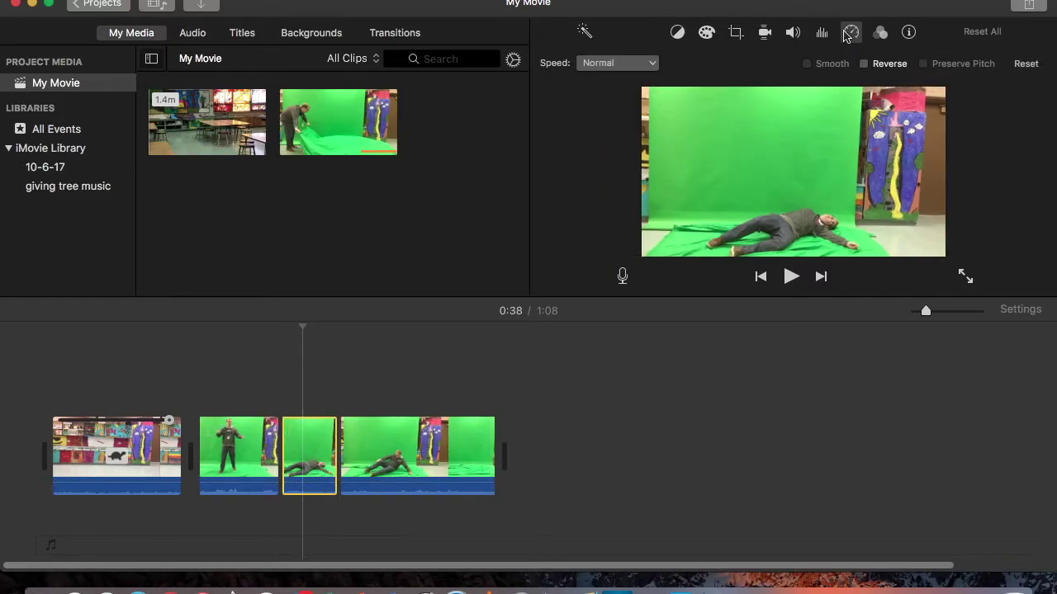
left_click(609, 63)
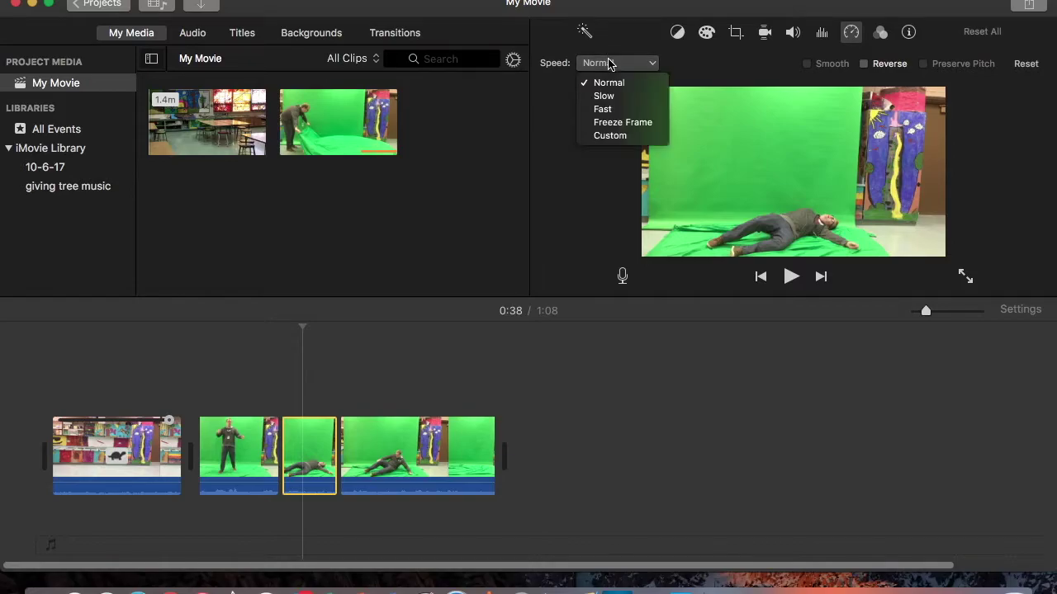
left_click(607, 136)
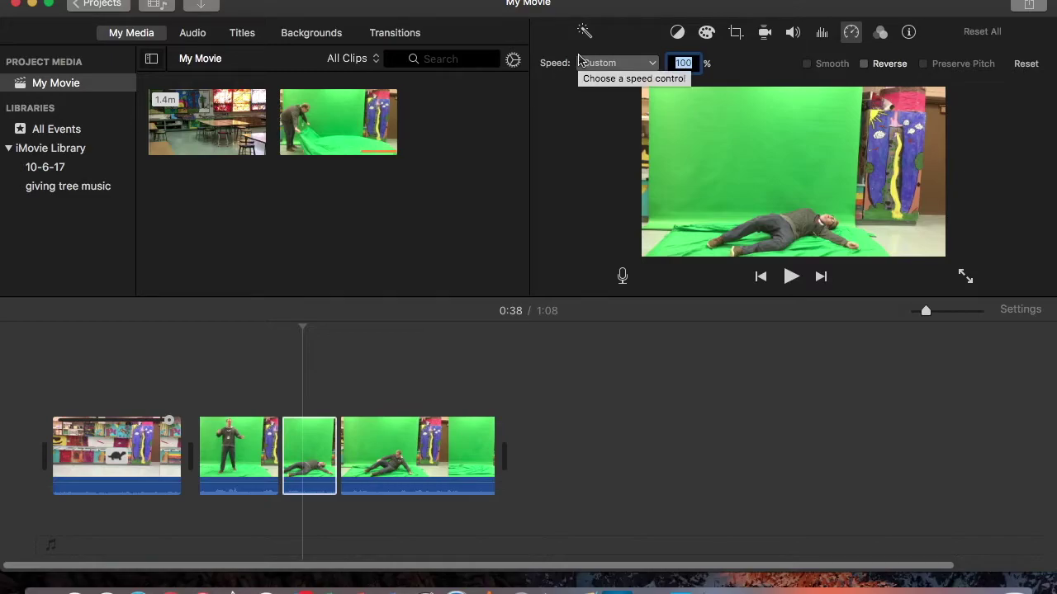
type("4")
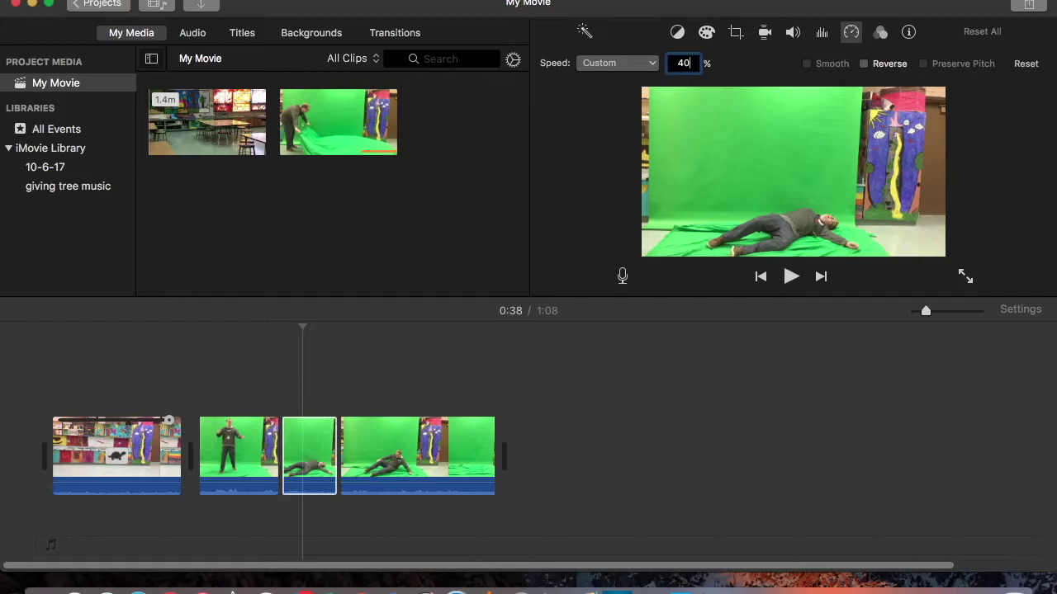
type("0")
key("Return")
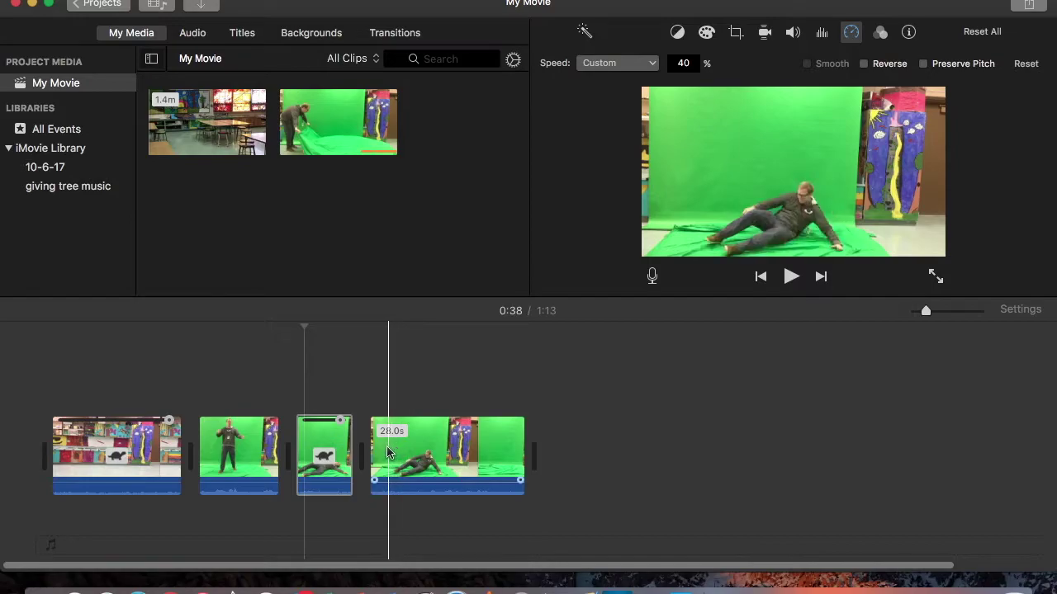
- Split the last clip at 1:08 and delete its trailing piece
left_click(501, 448)
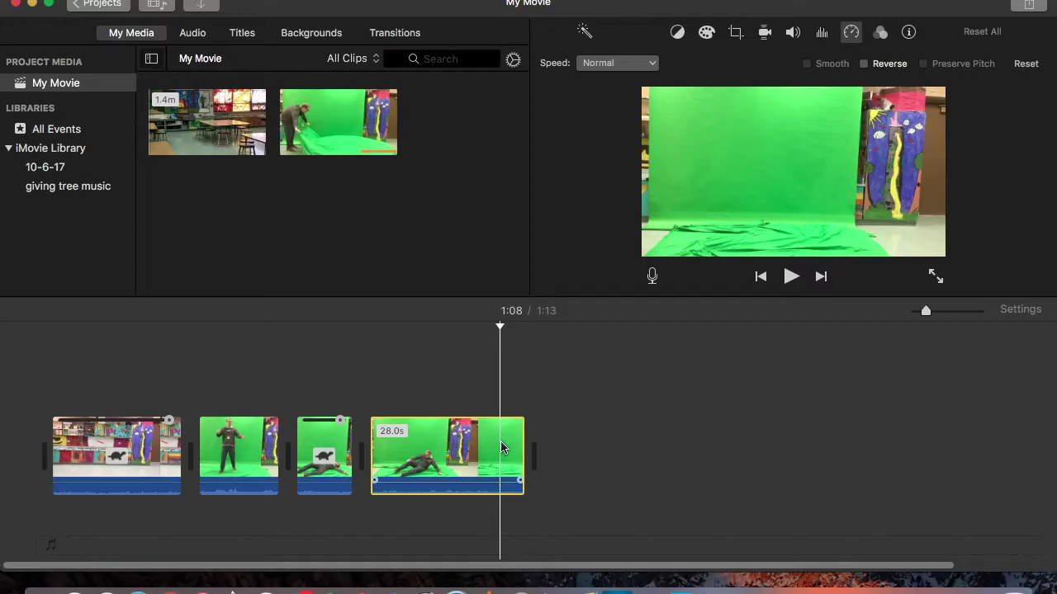
key("super+b")
left_click(538, 447)
key("Delete")
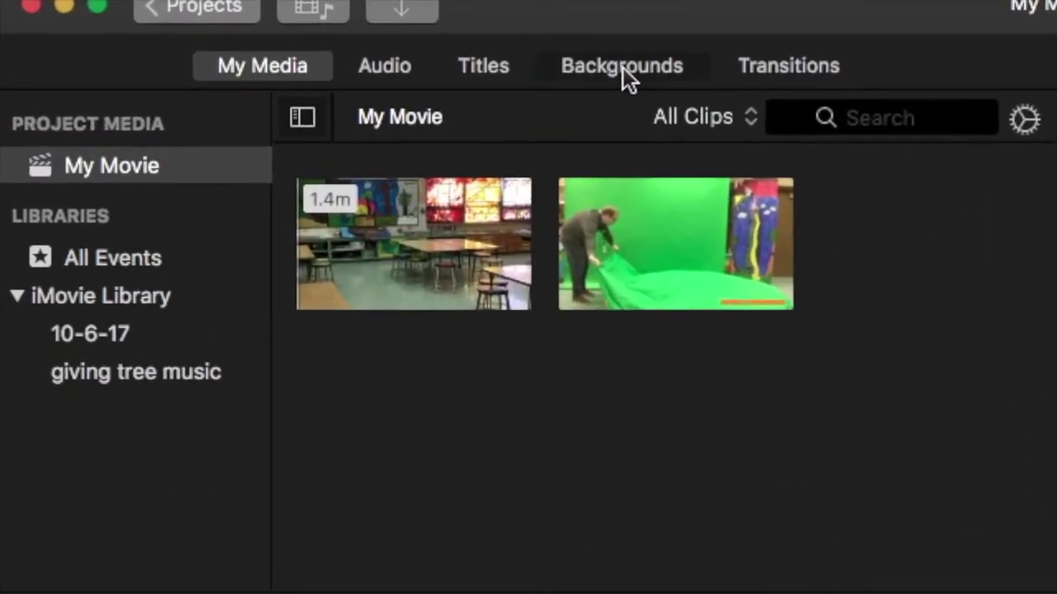
- Add a solid Green background at the timeline's end, lengthen it, and lift the man's clip above it
left_click(624, 67)
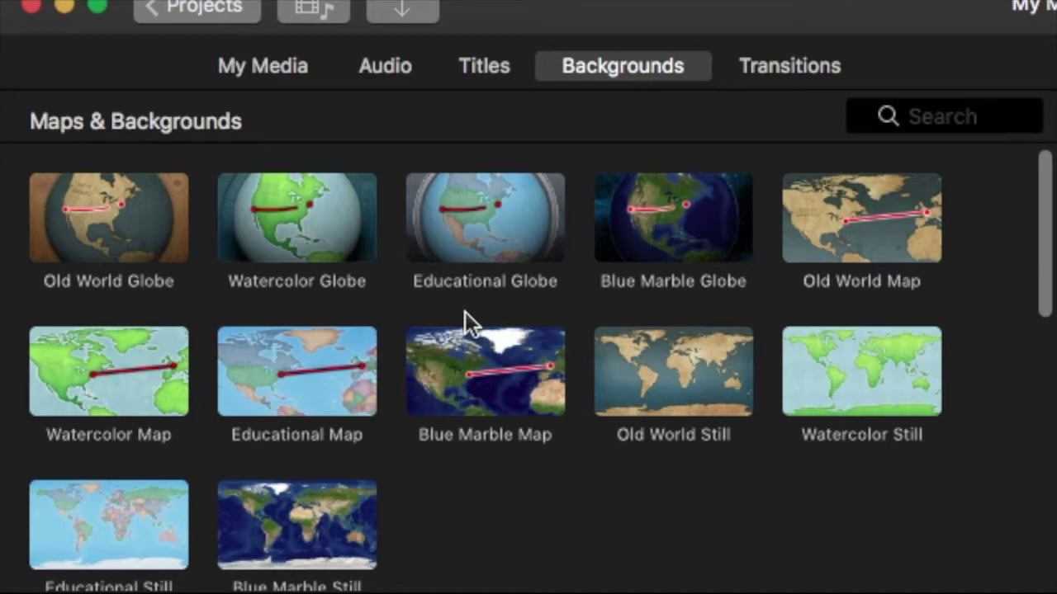
scroll(465, 313, "down", 10)
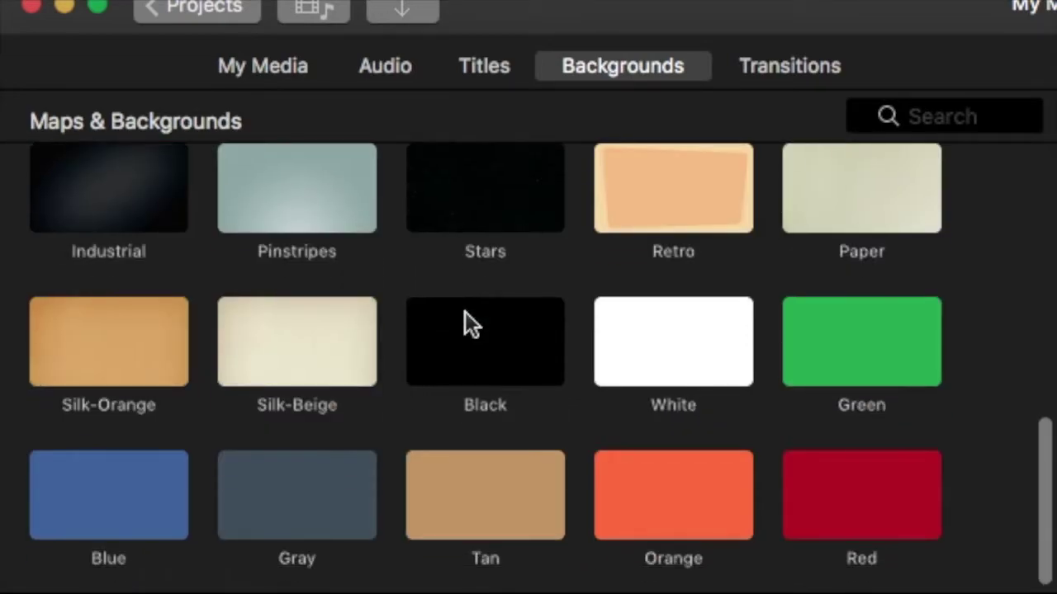
left_click(855, 345)
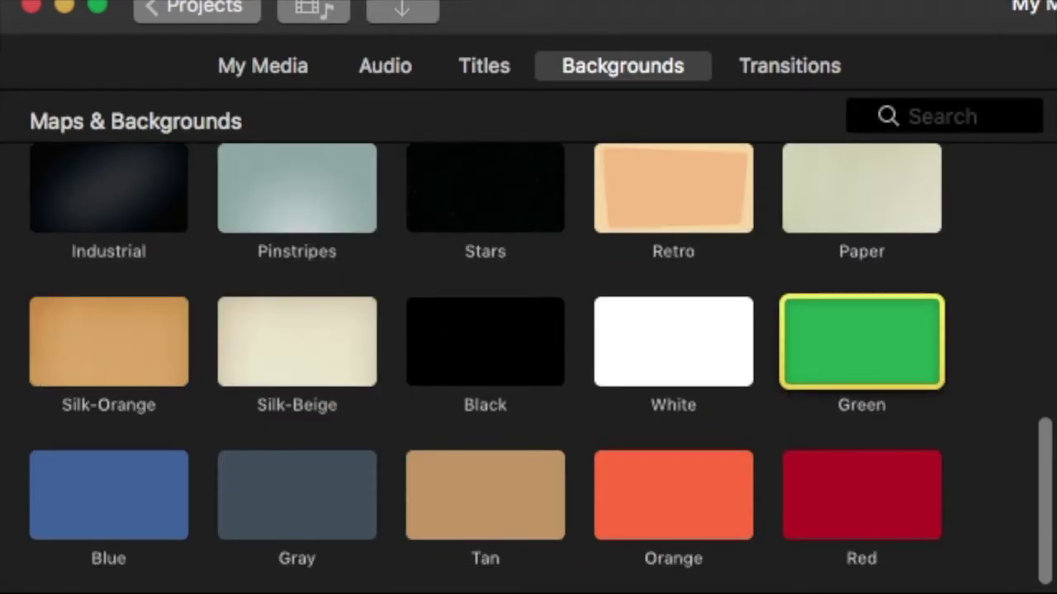
left_click_drag(861, 341, 581, 437)
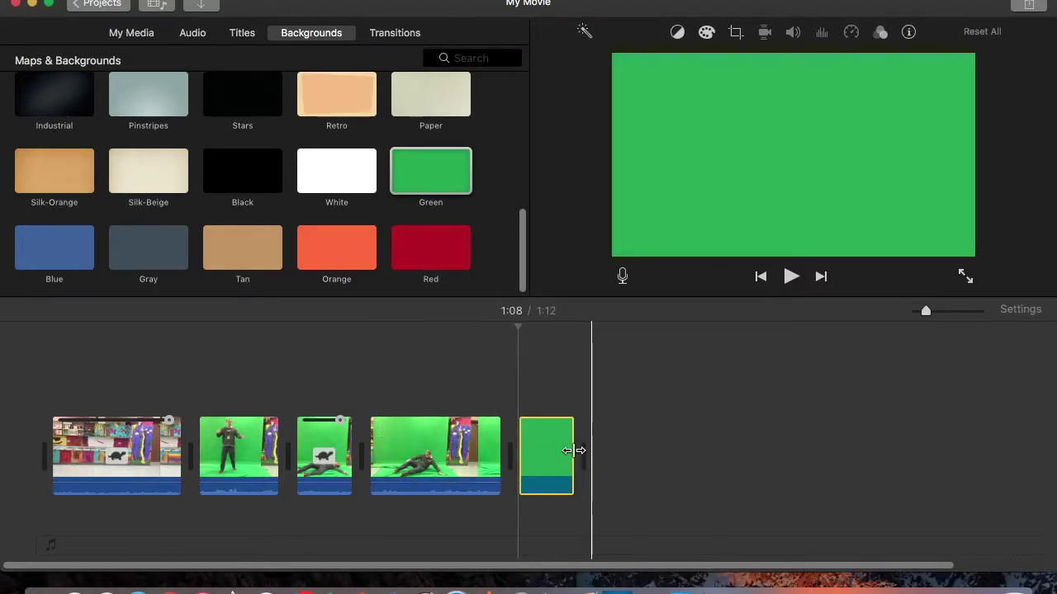
left_click_drag(572, 454, 677, 448)
left_click_drag(415, 444, 440, 350)
left_click_drag(528, 449, 539, 450)
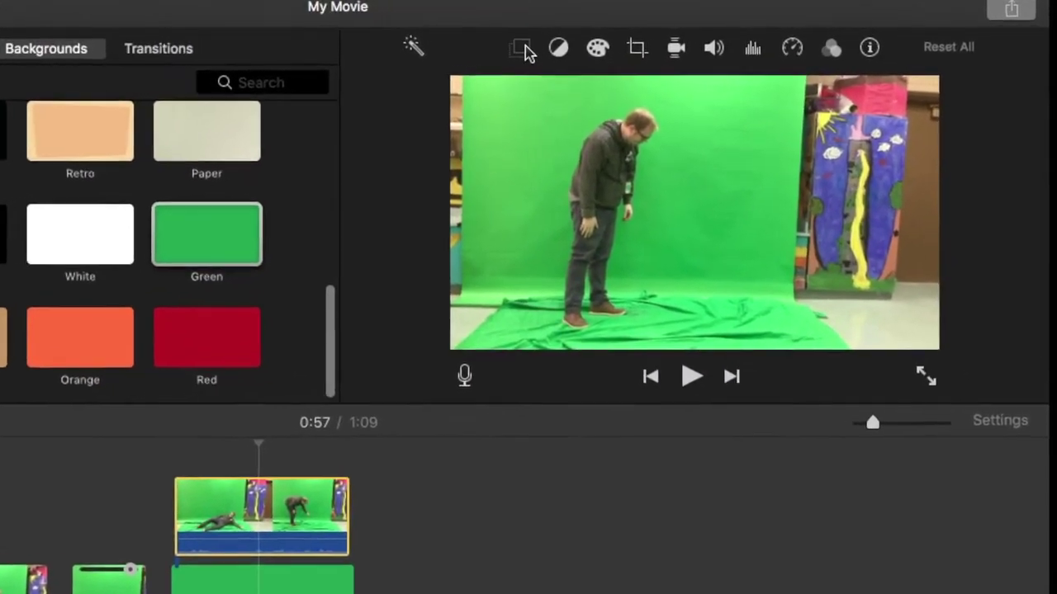
- Apply the Green/Blue Screen overlay and crop the keyed area tightly around the man
left_click(522, 50)
left_click(446, 92)
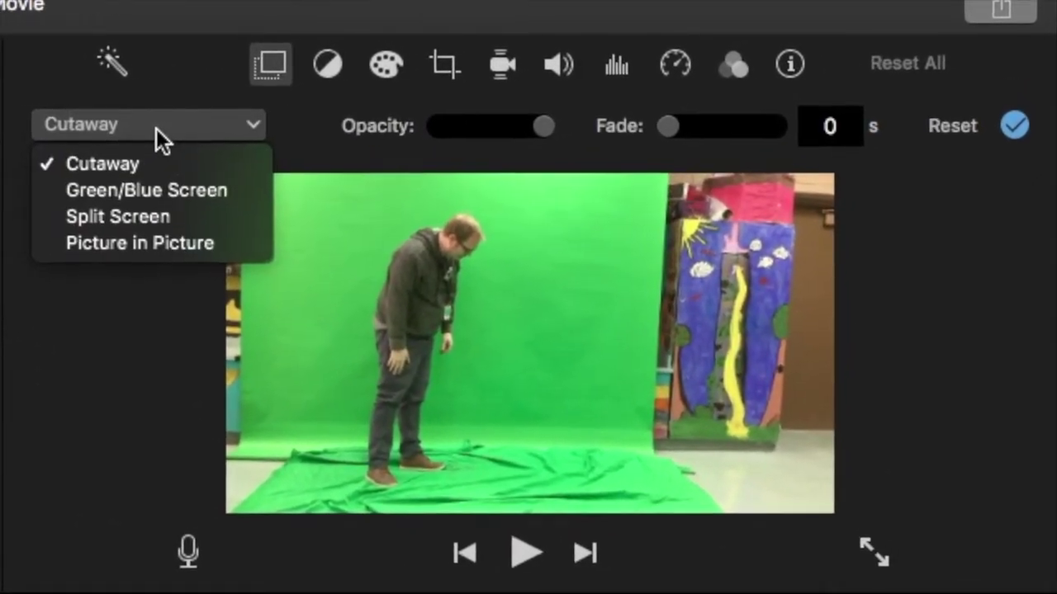
left_click(176, 185)
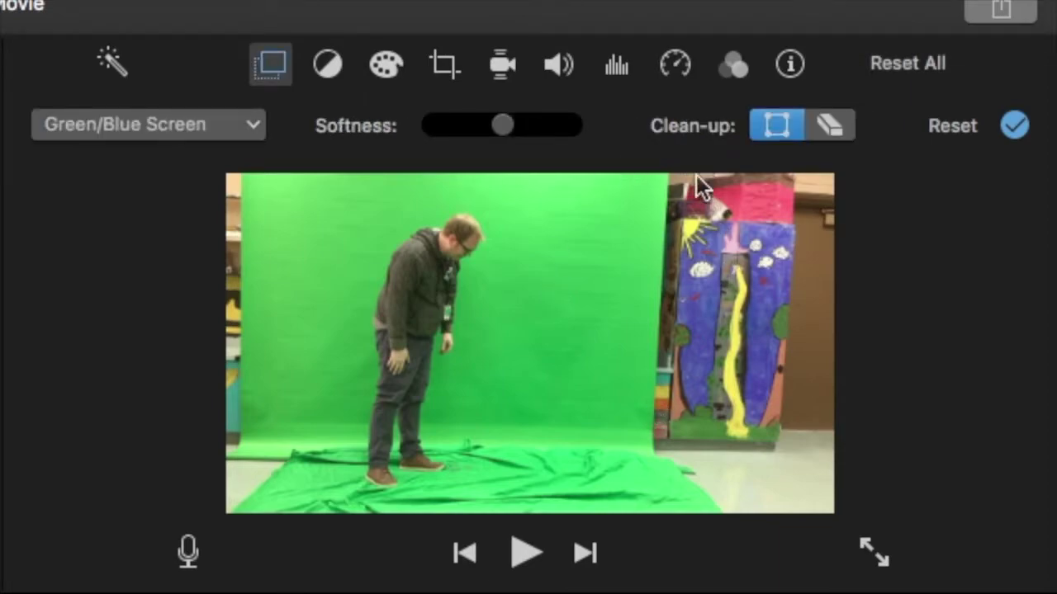
left_click_drag(835, 179, 656, 177)
left_click_drag(831, 511, 655, 510)
left_click_drag(651, 176, 649, 176)
left_click_drag(226, 510, 283, 505)
left_click_drag(223, 175, 295, 175)
left_click_drag(285, 508, 288, 509)
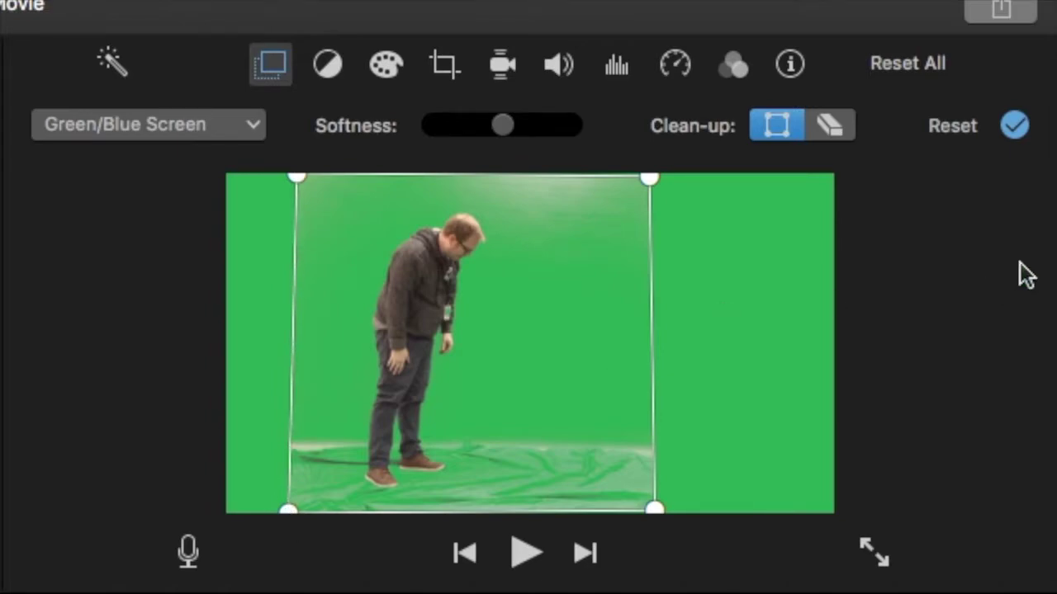
- Erase the leftover lighter green band and floor marks, then apply the overlay settings
left_click(832, 123)
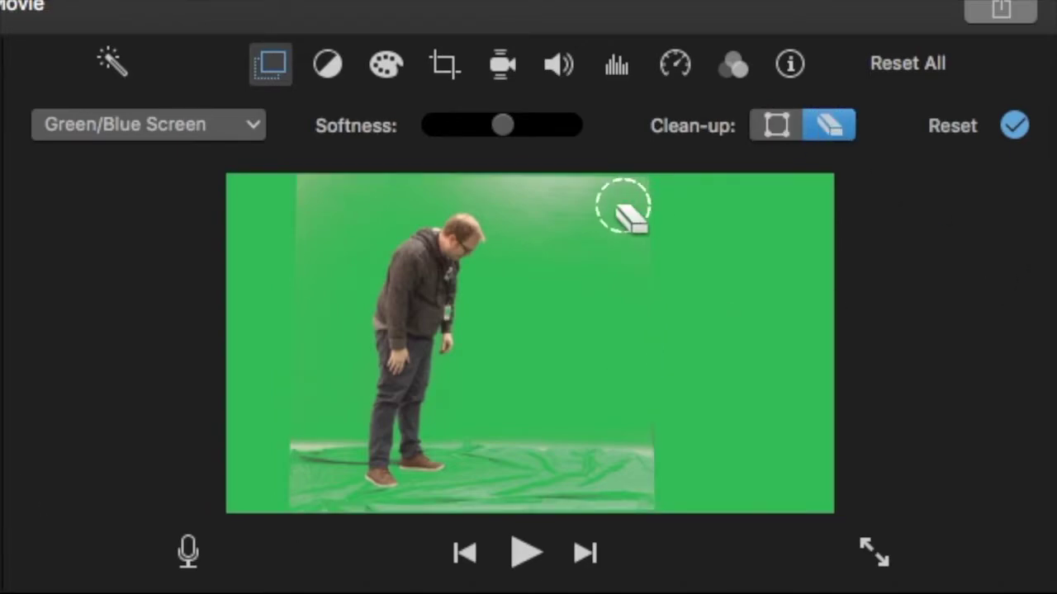
left_click(570, 192)
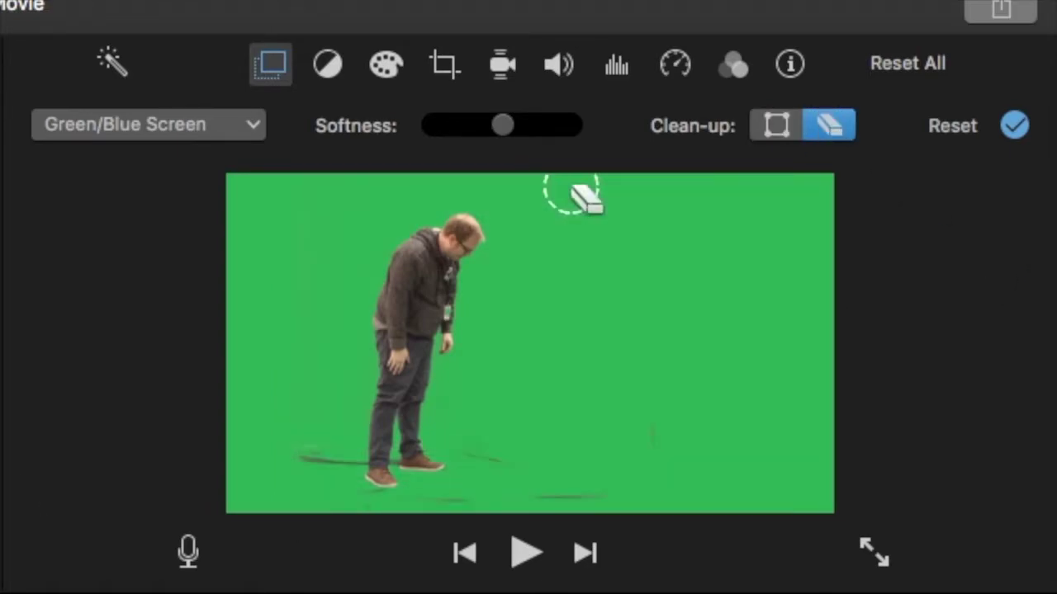
left_click(503, 494)
left_click(503, 493)
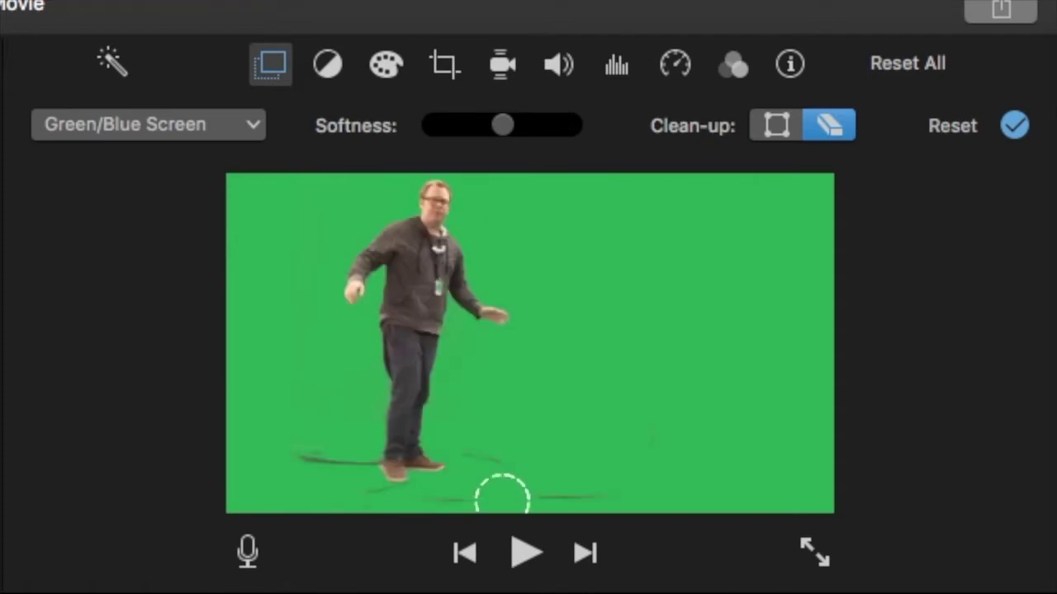
left_click(1020, 126)
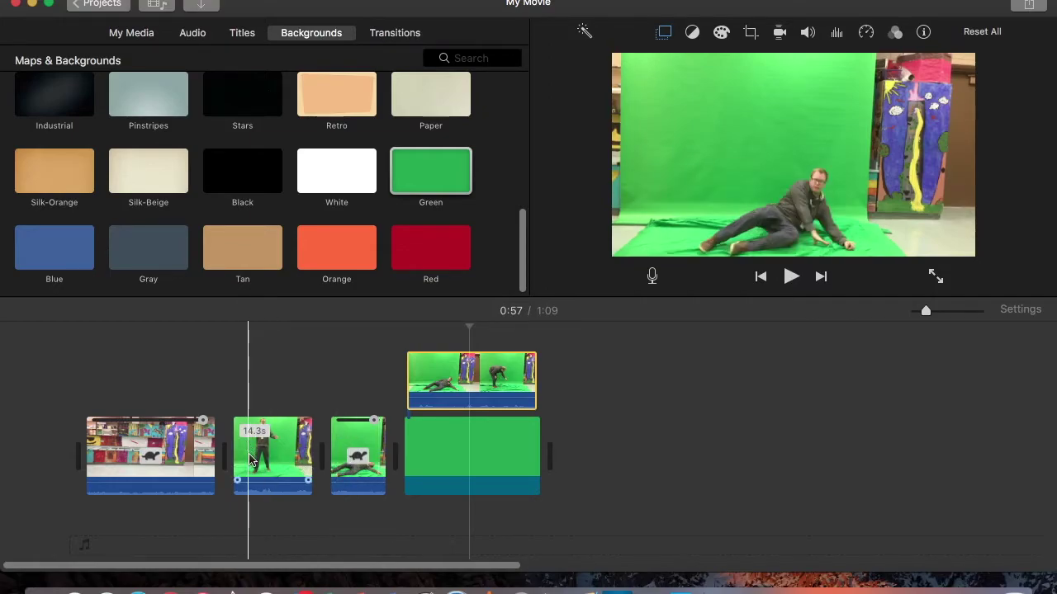
- Select both green-screen clips of the man and key out their green with Green/Blue Screen
left_click_drag(236, 510, 127, 351)
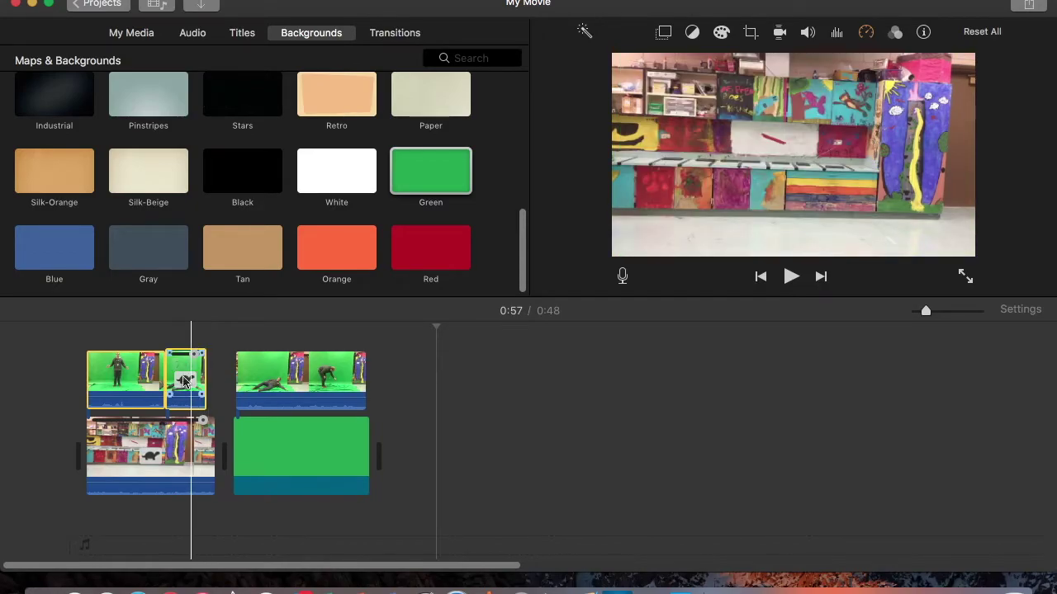
left_click(665, 33)
left_click(632, 62)
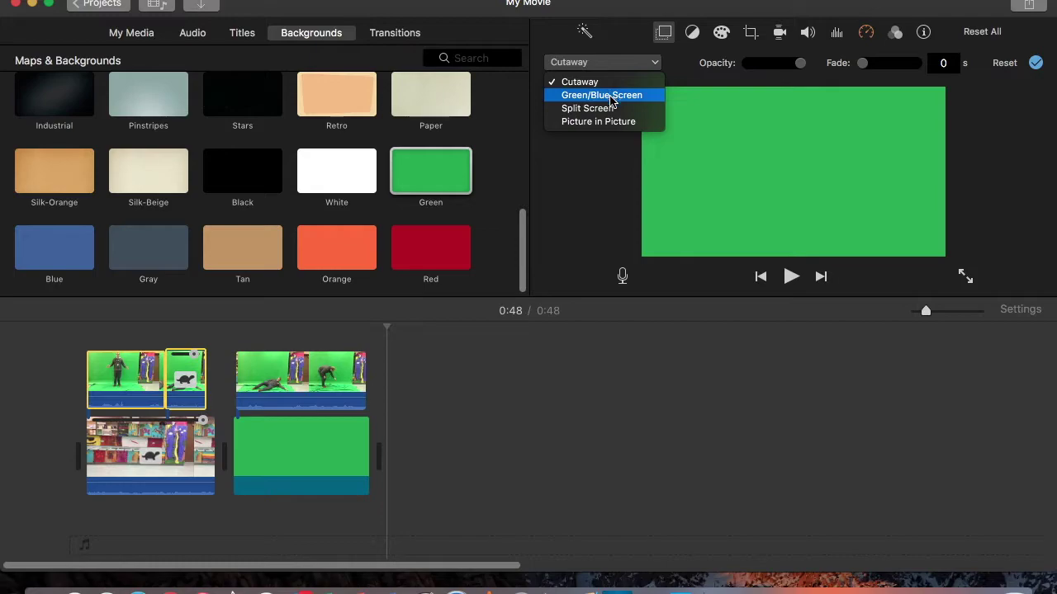
left_click(611, 98)
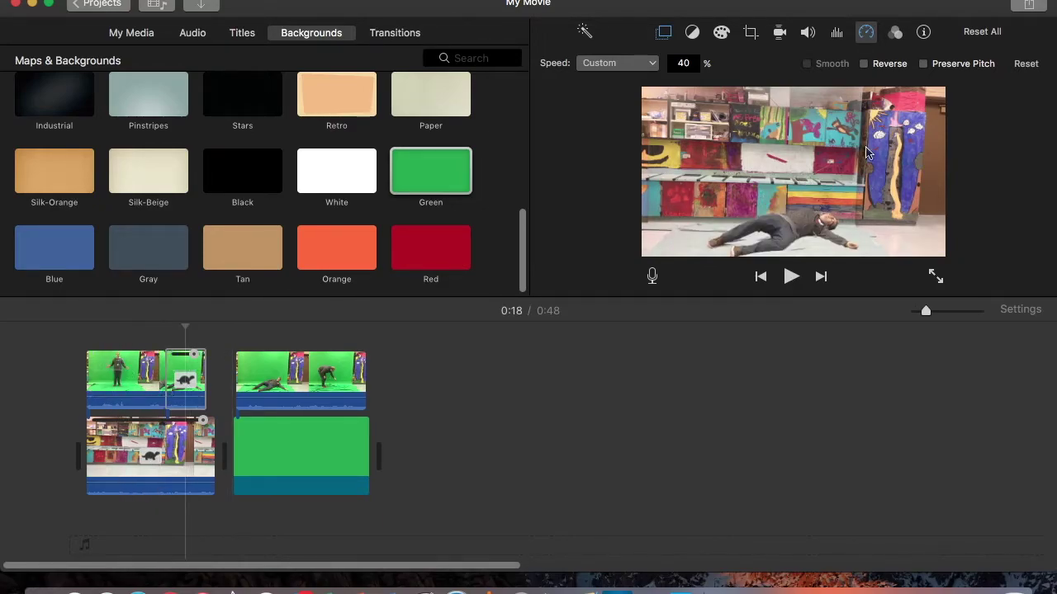
- Select the clip of the man lying down and bring up its clip filter settings
left_click(510, 488)
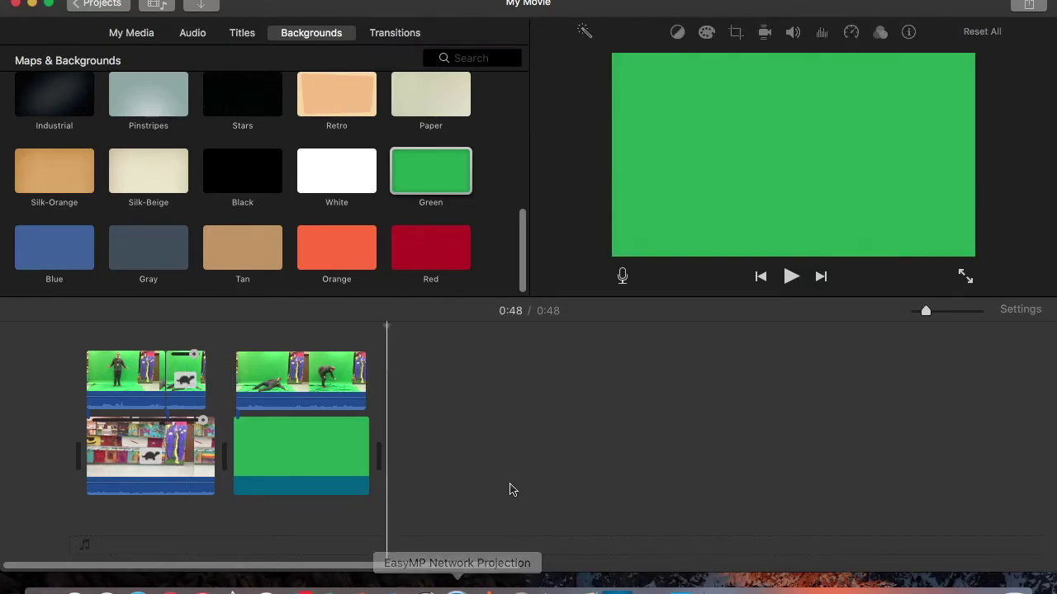
left_click(286, 374)
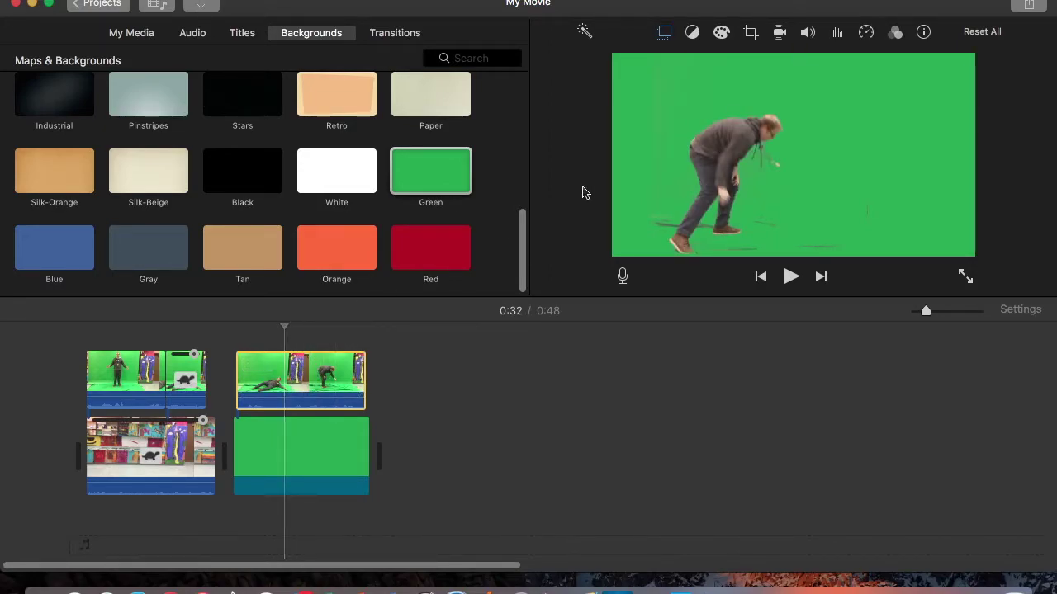
left_click(894, 35)
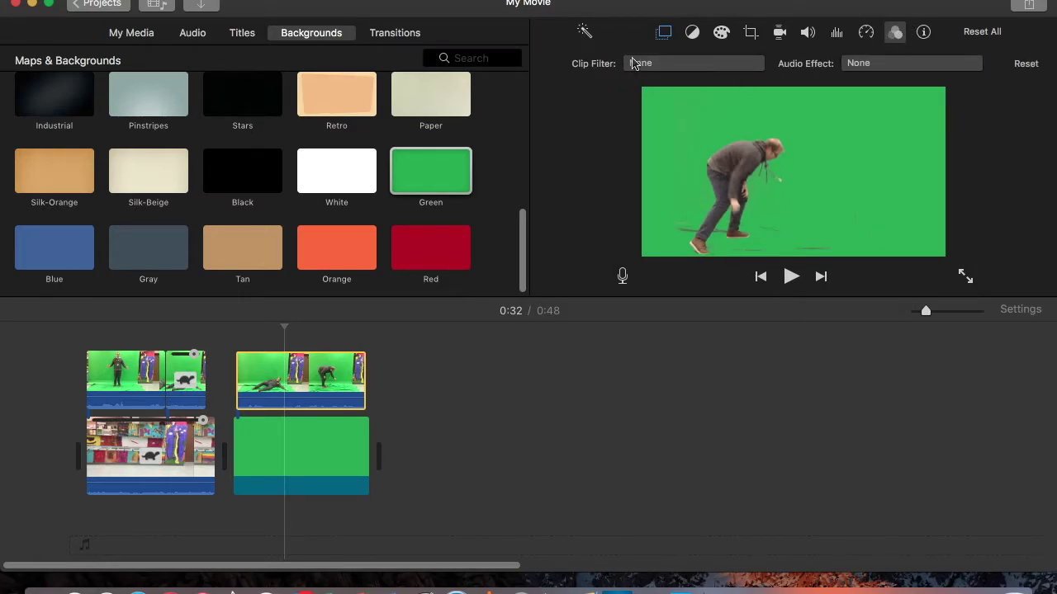
- Apply the Duotone clip filter to the lying-down clip and show the sharing options
left_click(660, 66)
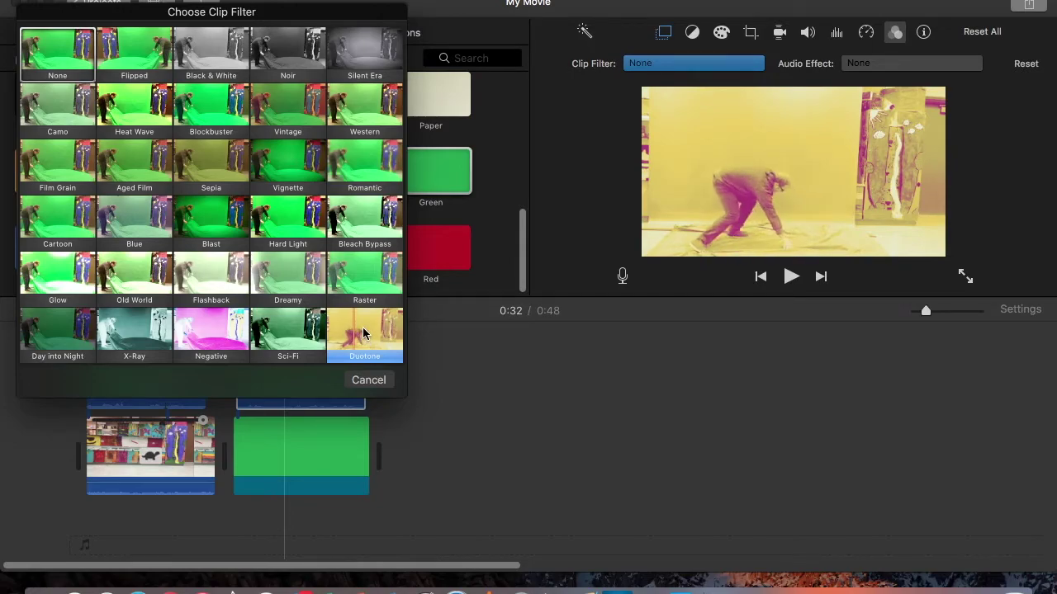
left_click(364, 335)
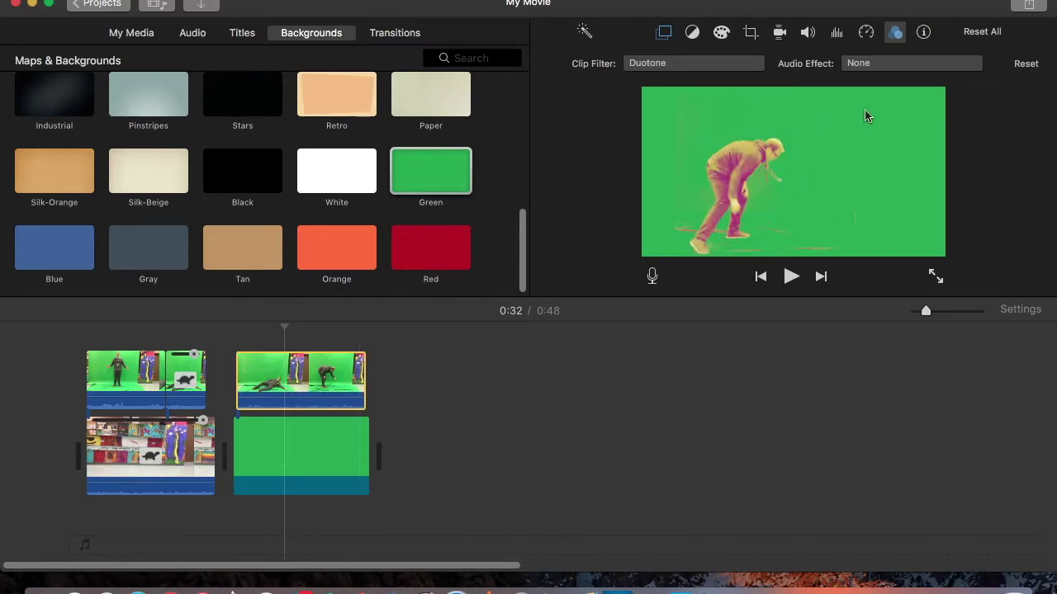
left_click(1032, 4)
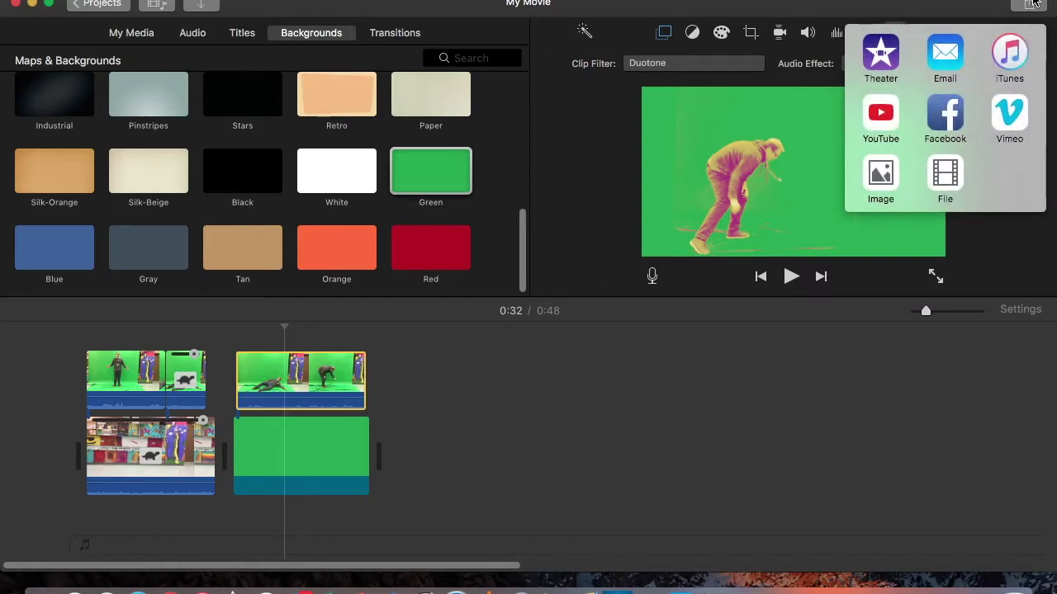
- Export the 48s movie to a 1080p File, continuing to the save location
left_click(944, 174)
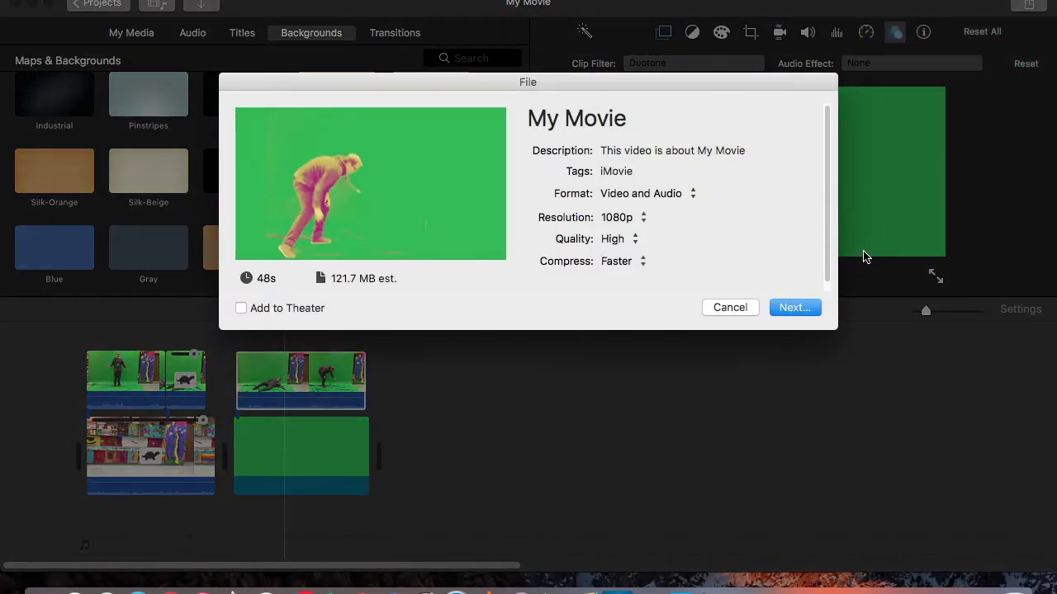
left_click(792, 308)
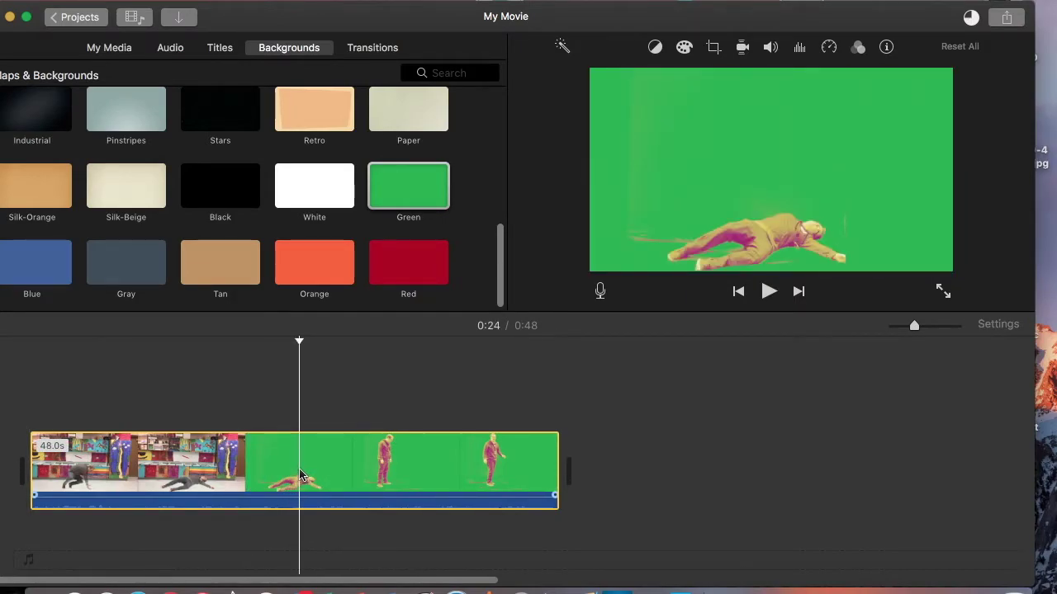
- Split the clip, delete its first part, and add a Green background after it
key("super+b")
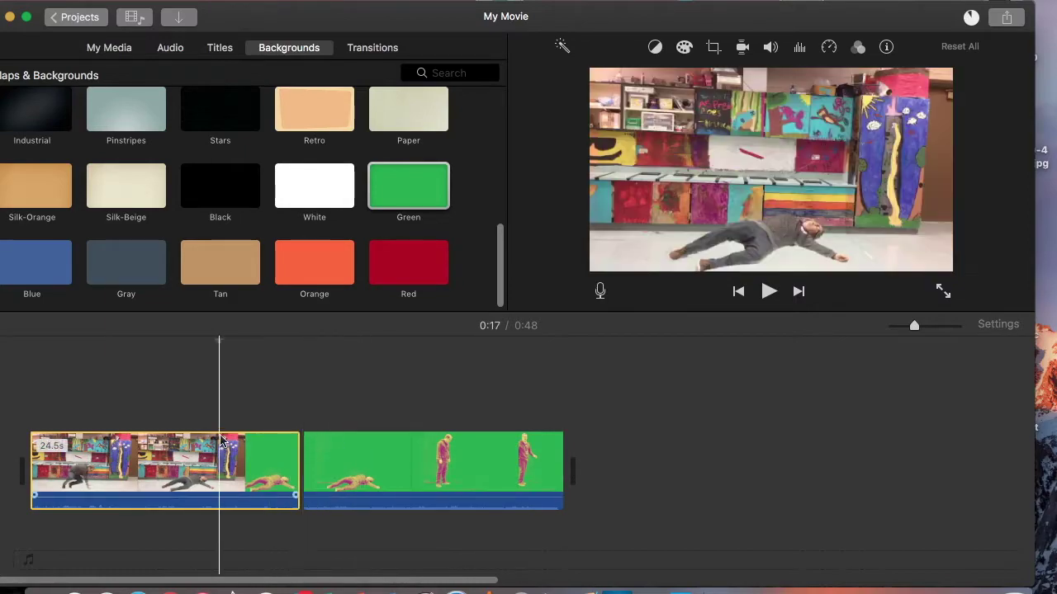
key("Delete")
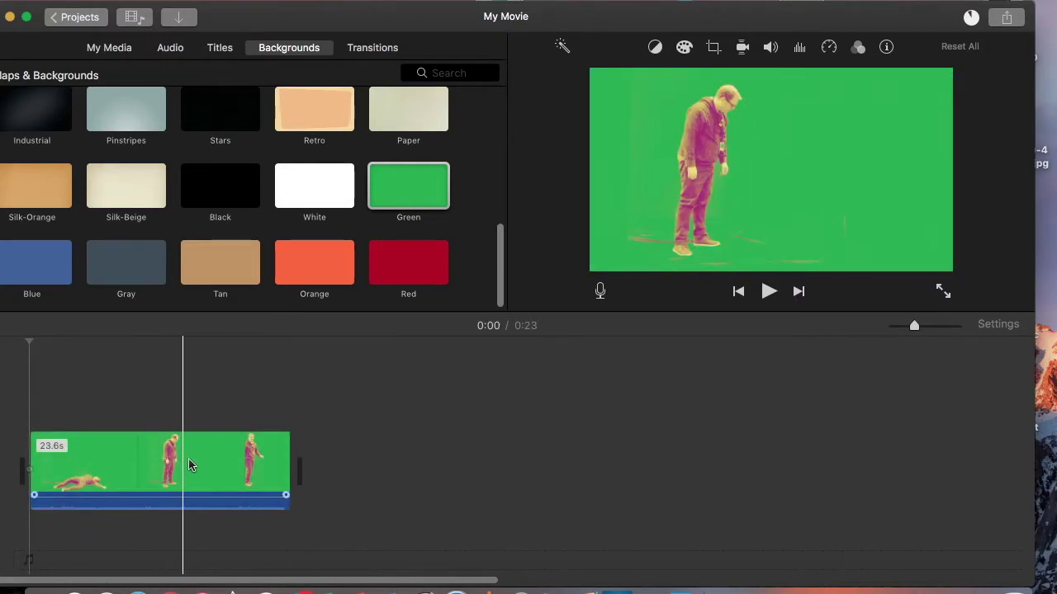
left_click_drag(402, 188, 602, 474)
- Stack the duotone man clip above the Green background and bring up its overlay settings
left_click(144, 470)
left_click_drag(144, 470, 161, 378)
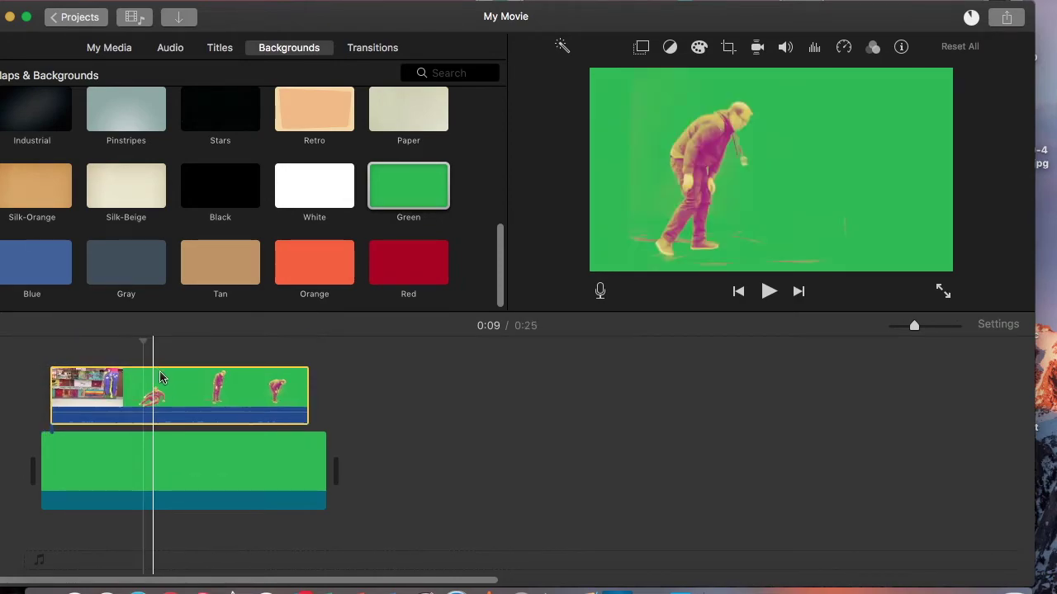
left_click(195, 395)
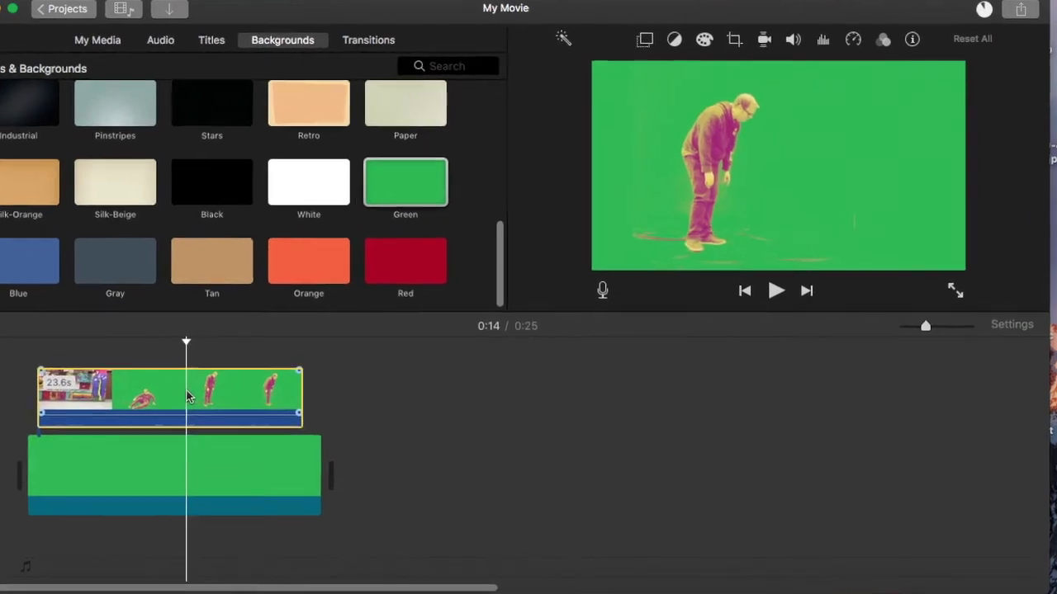
left_click(645, 38)
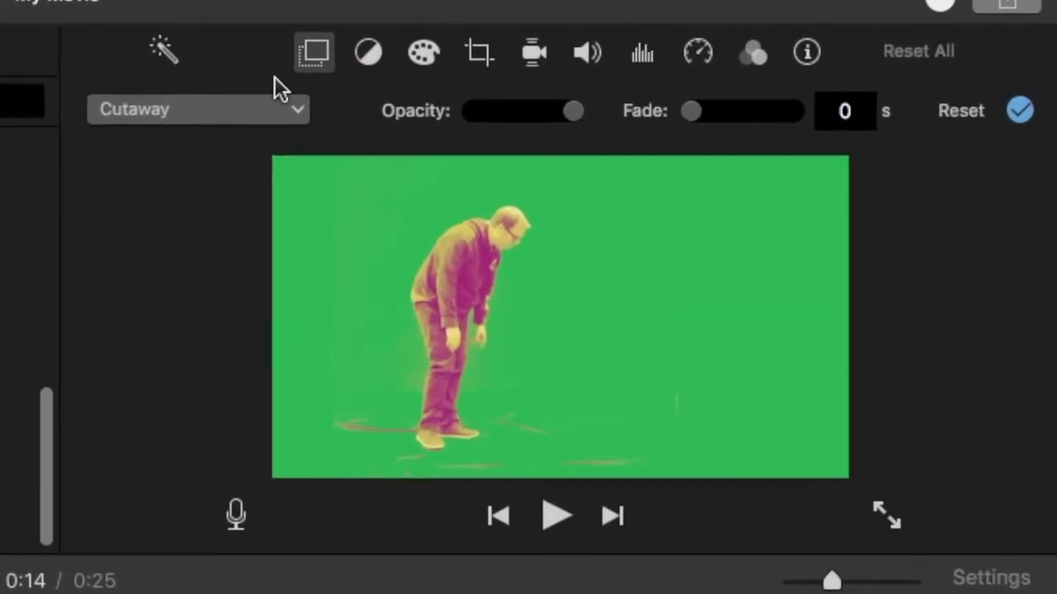
- Keep Cutaway mode, lower the man's opacity, trim the clip start to 22.4s, and add a fade
left_click(272, 108)
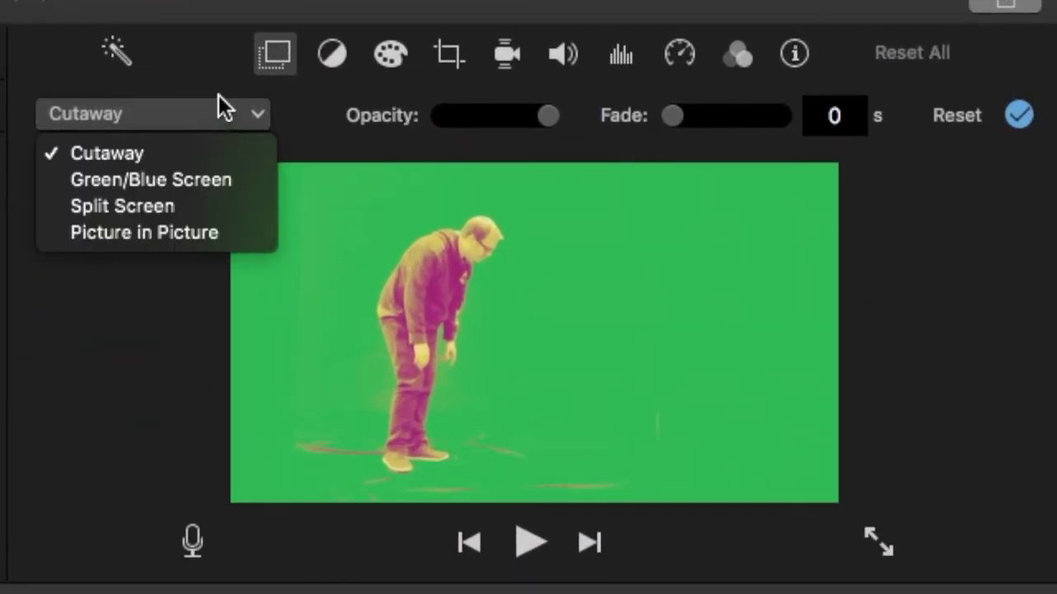
left_click(143, 152)
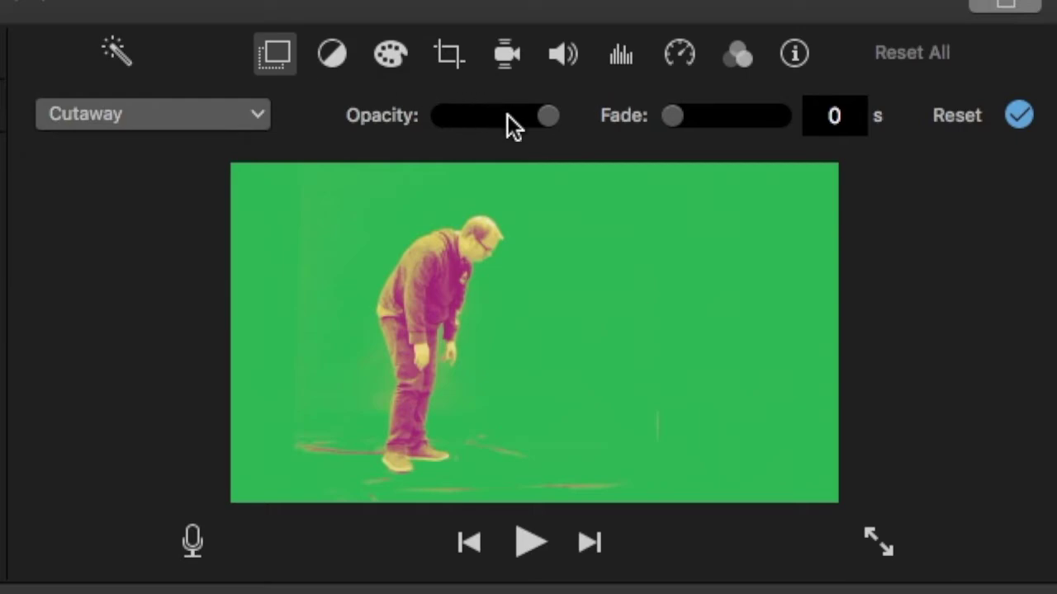
left_click_drag(553, 117, 516, 125)
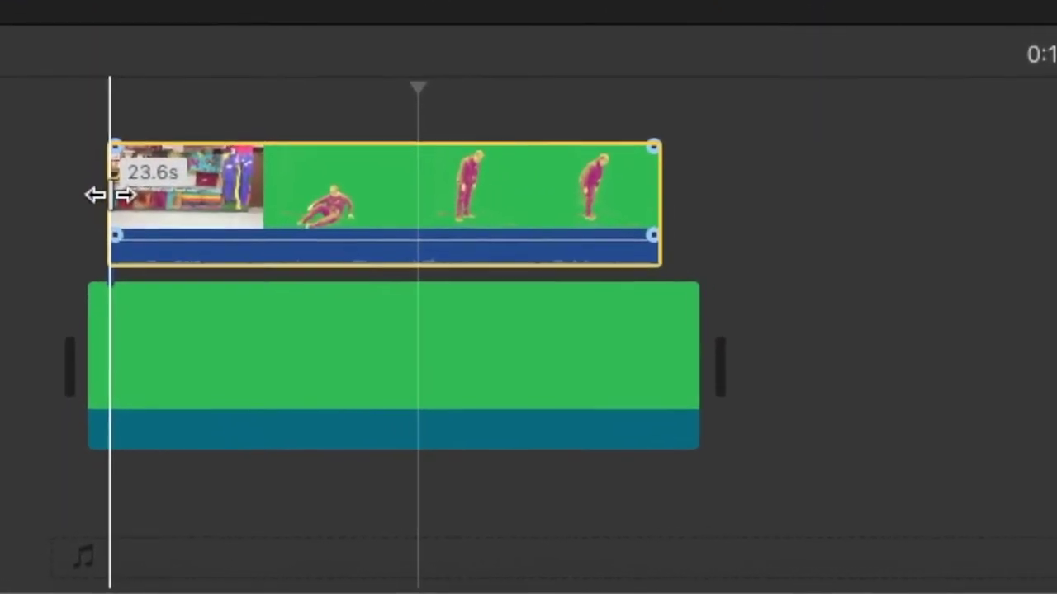
left_click_drag(87, 254, 115, 248)
left_click_drag(165, 105, 186, 105)
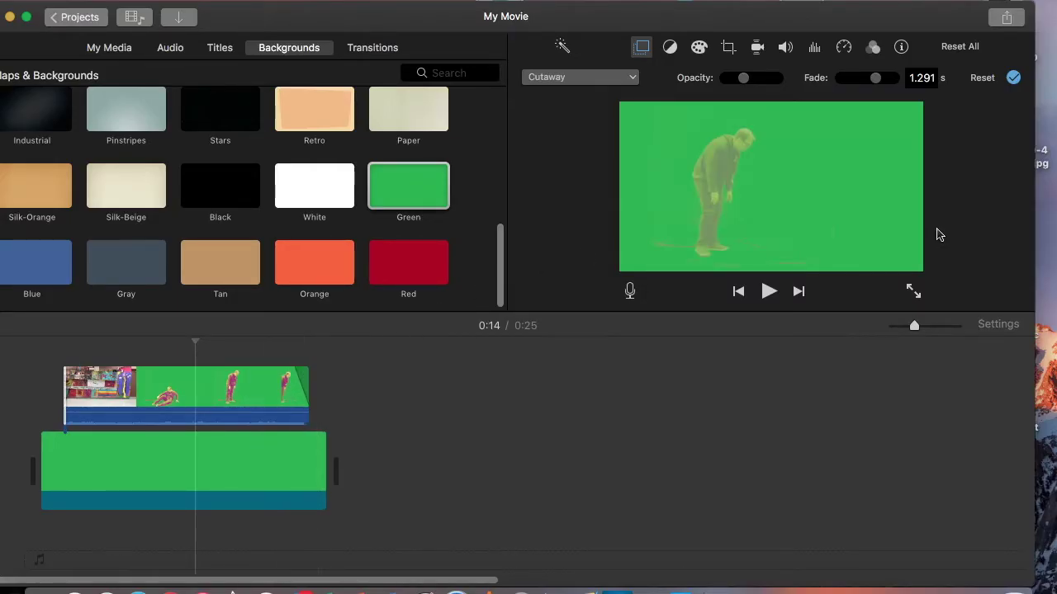
left_click(1012, 78)
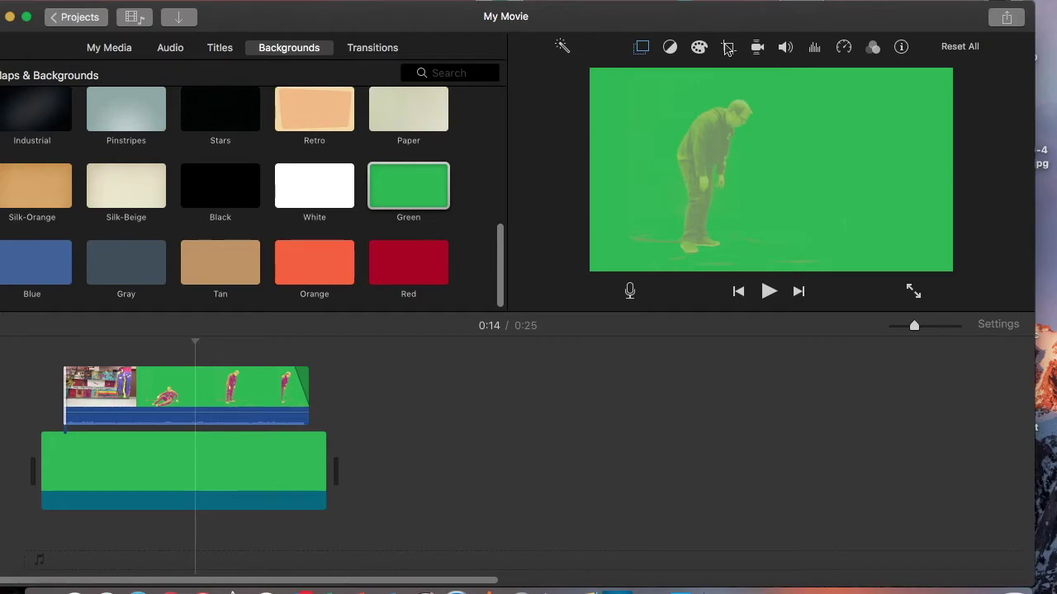
- Export the movie to a file named 'ghost 2' on the Desktop, then select both timeline clips
left_click(1008, 18)
left_click(944, 192)
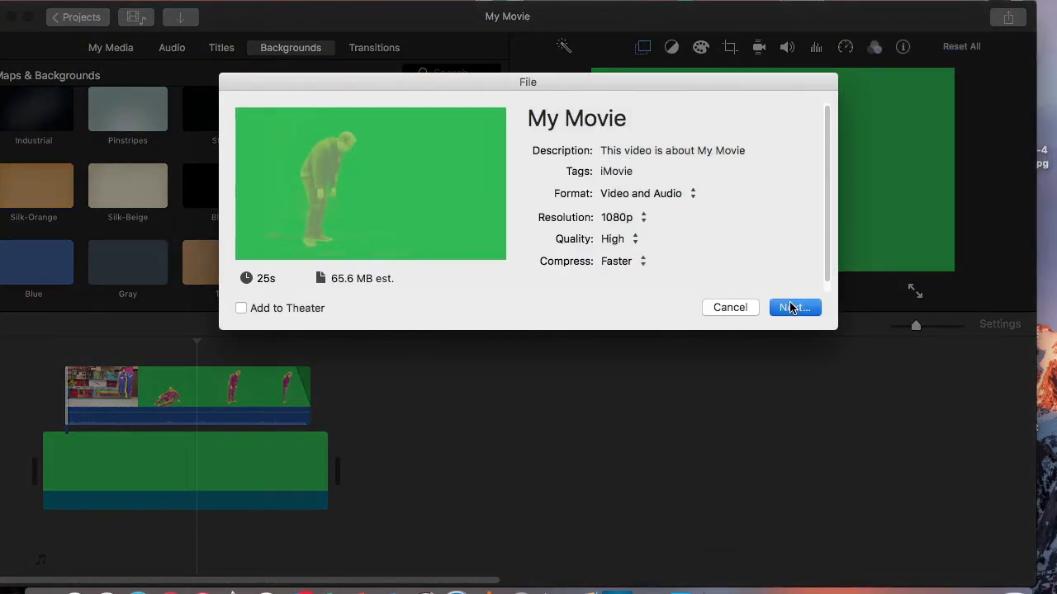
left_click(791, 307)
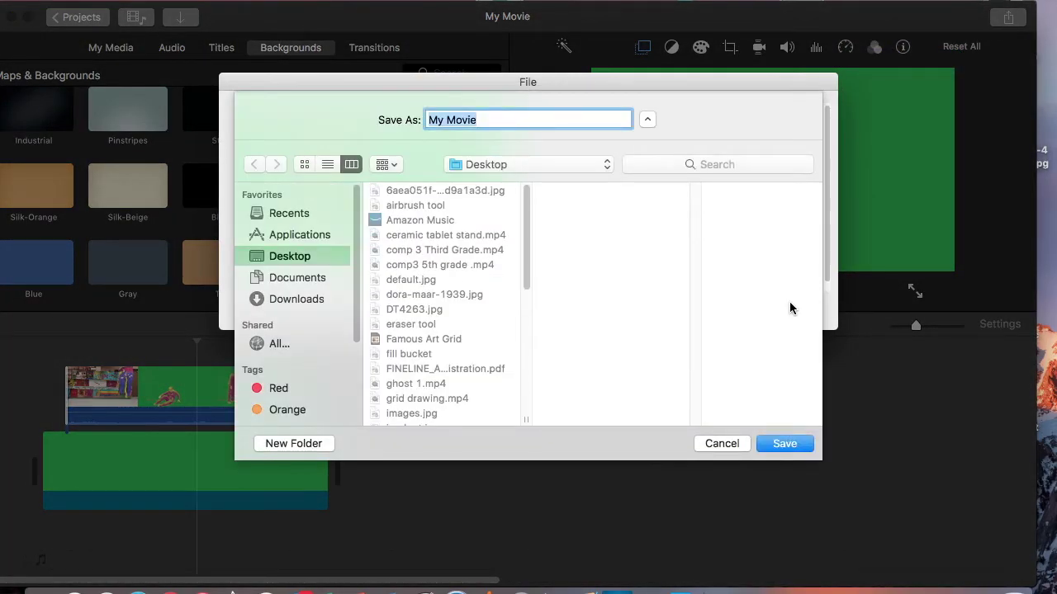
type("ghost 2")
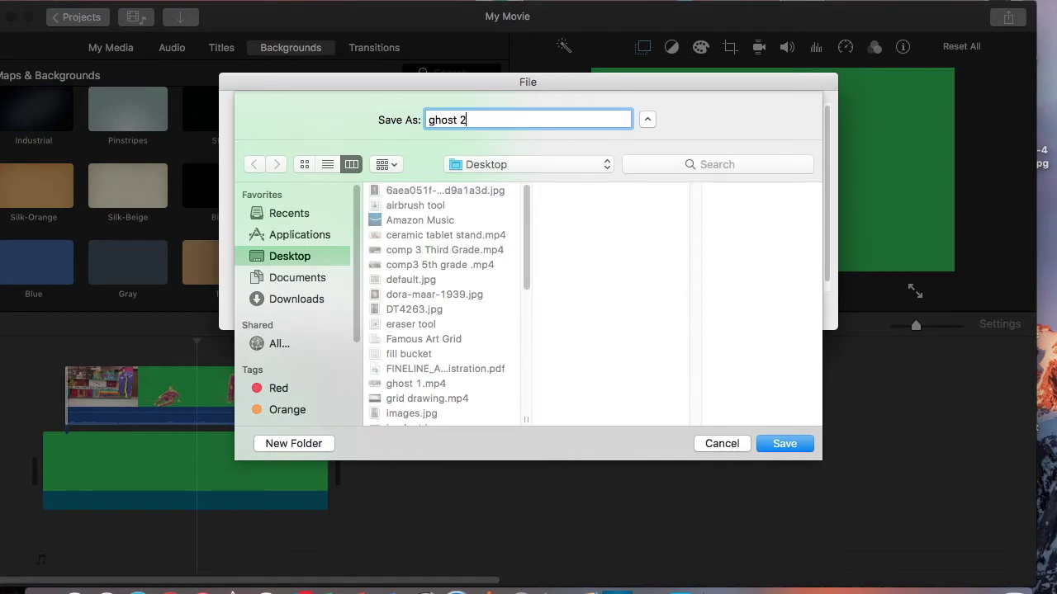
key("Return")
left_click_drag(415, 477, 78, 347)
- Delete both timeline clips and drag ghost 2.mp4, then ghost 1.mp4, from the Desktop into the timeline
key("Delete")
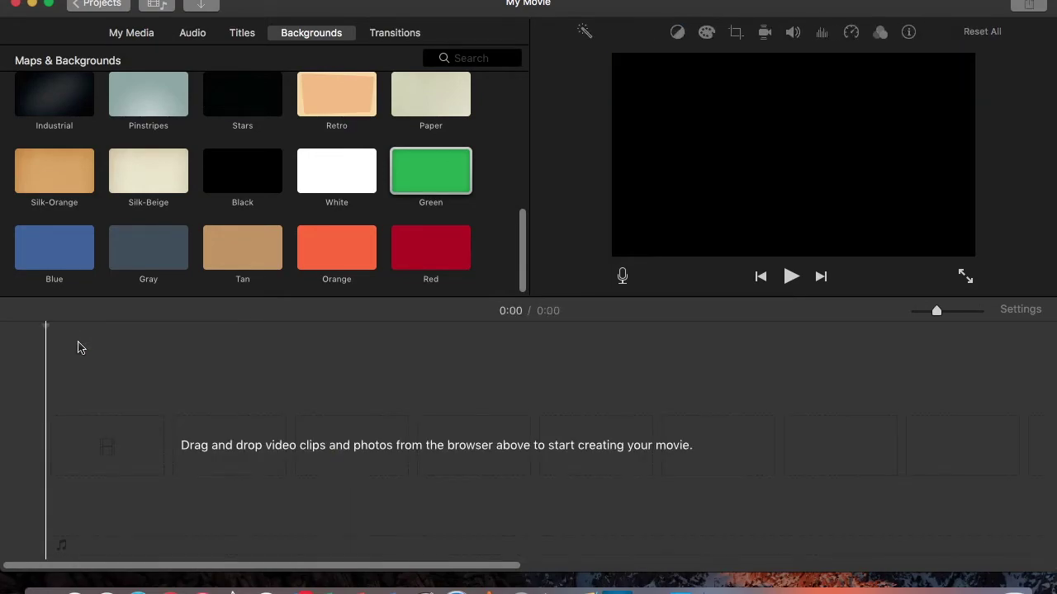
left_click_drag(596, 17, 219, 23)
left_click_drag(817, 301, 262, 441)
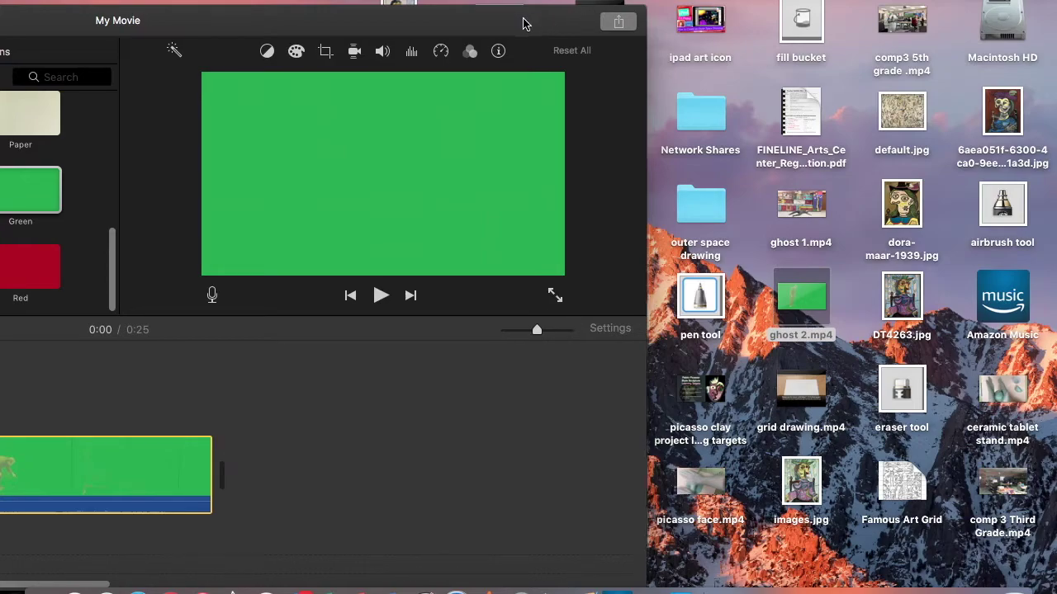
left_click_drag(537, 22, 337, 24)
left_click_drag(801, 203, 472, 434)
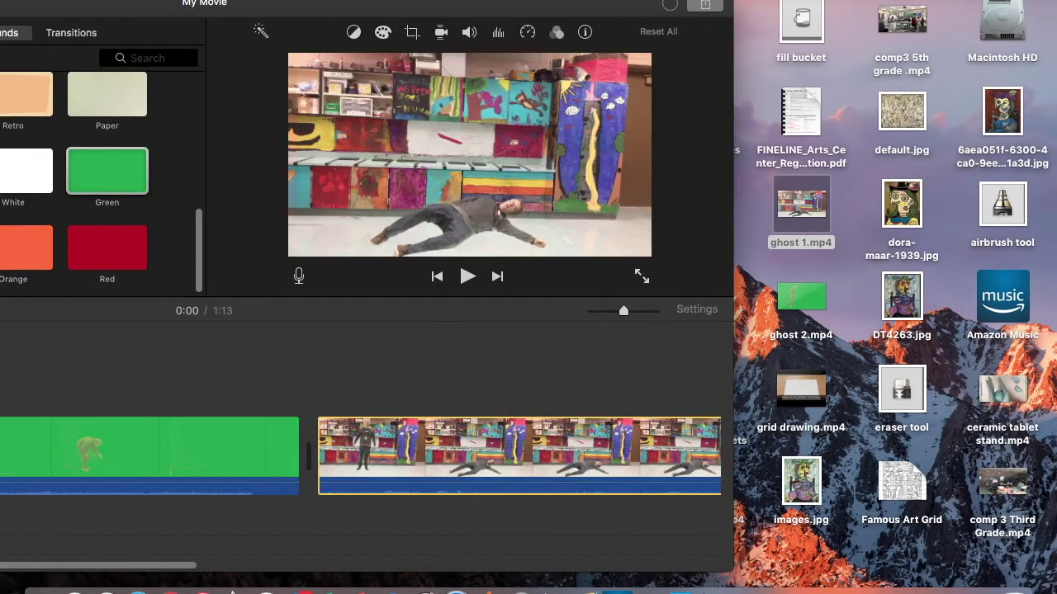
left_click_drag(311, 16, 665, 28)
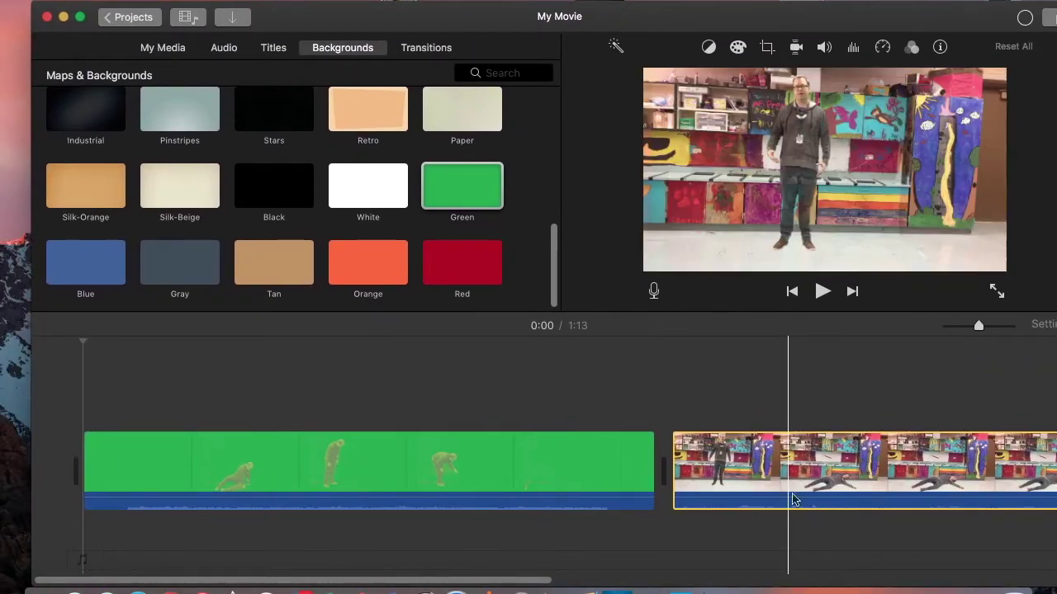
- Place the ghost clip above the classroom footage and move the green-screen clip later in the movie
left_click_drag(490, 441, 678, 358)
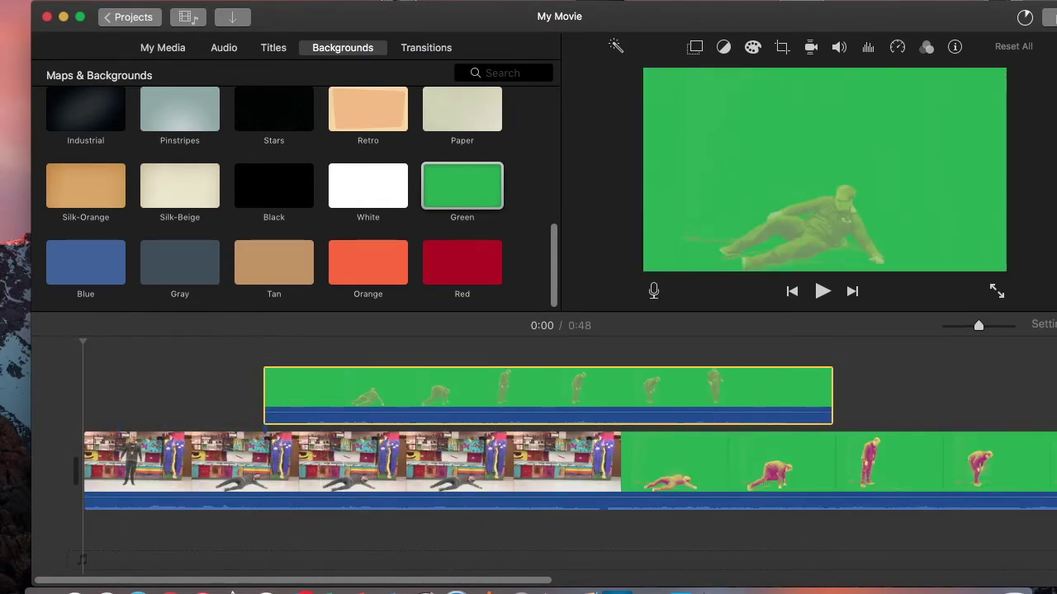
left_click_drag(489, 11, 458, 12)
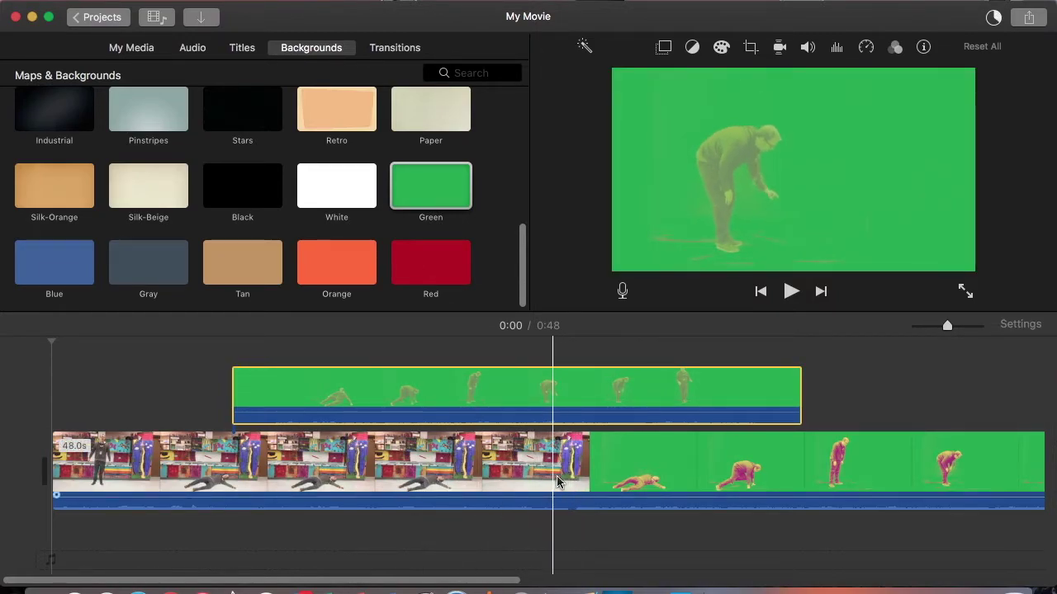
left_click_drag(351, 385, 729, 379)
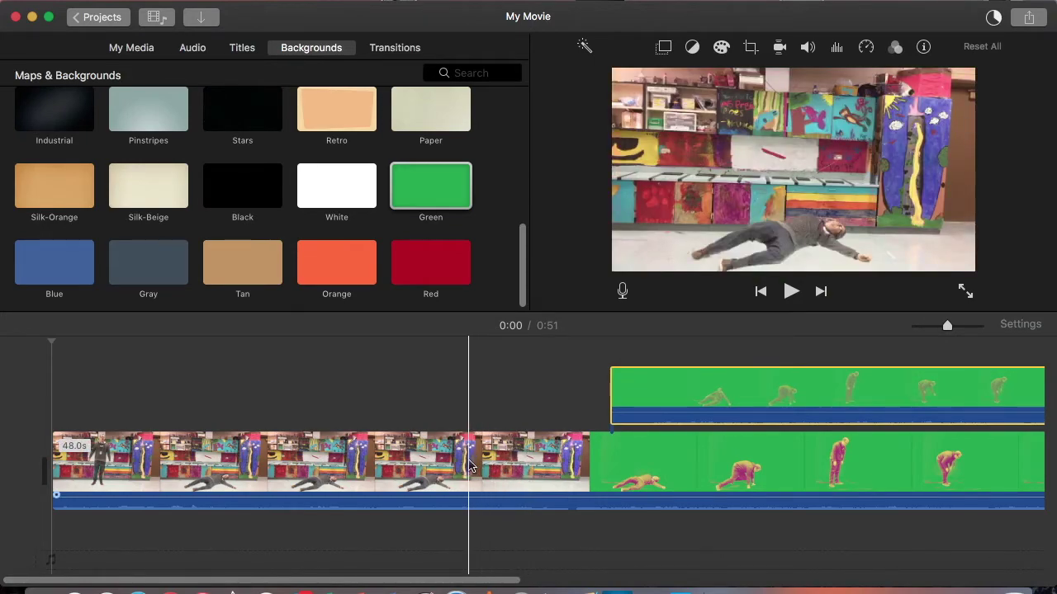
- Split the main track at 0:21, delete the leftover green-screen part, and split the classroom clip at 0:10
left_click(519, 466)
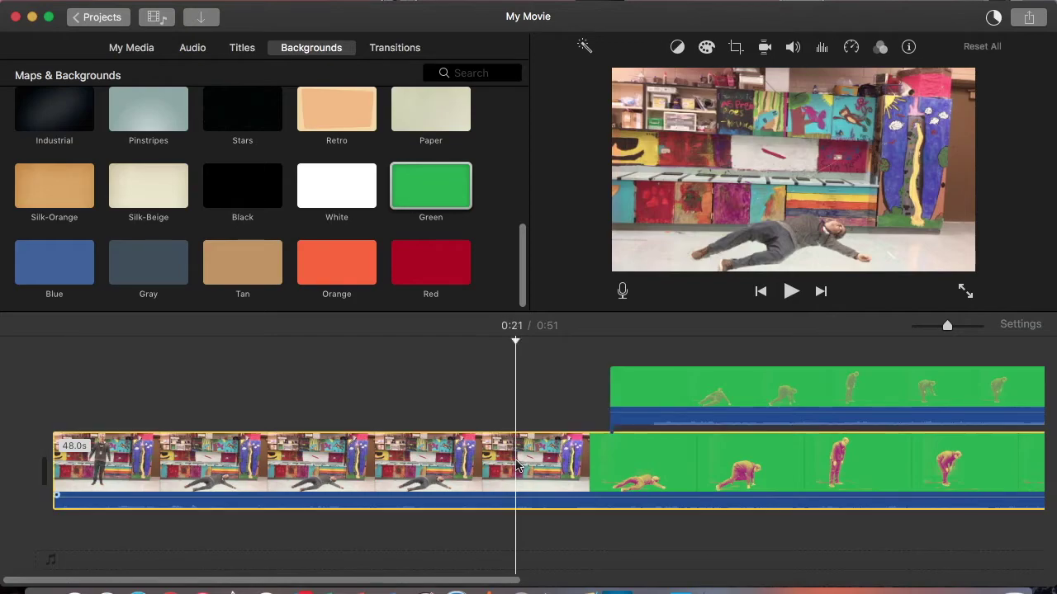
key("super+b")
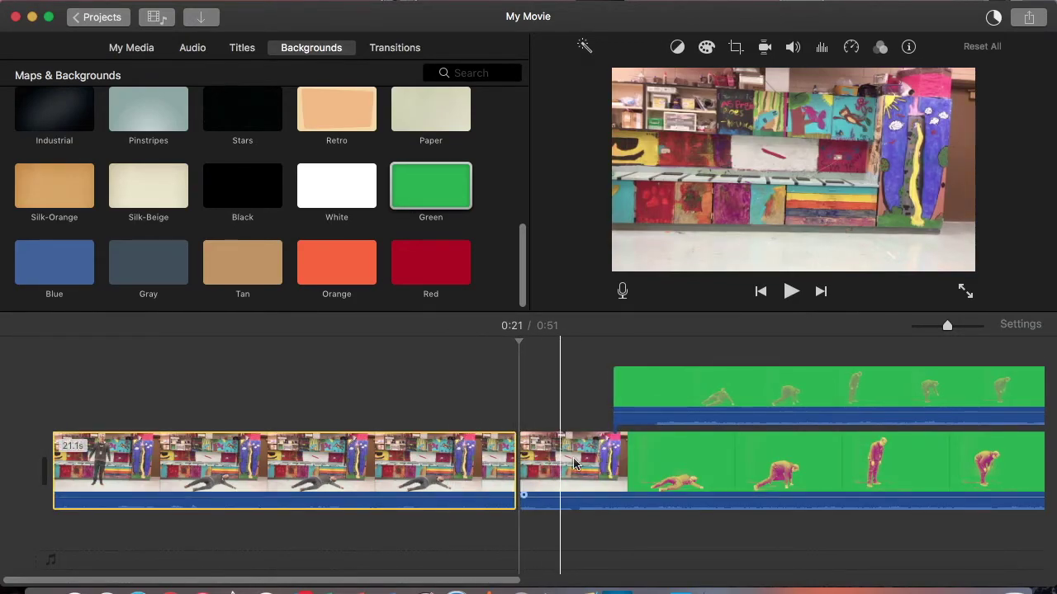
left_click_drag(636, 417, 586, 388)
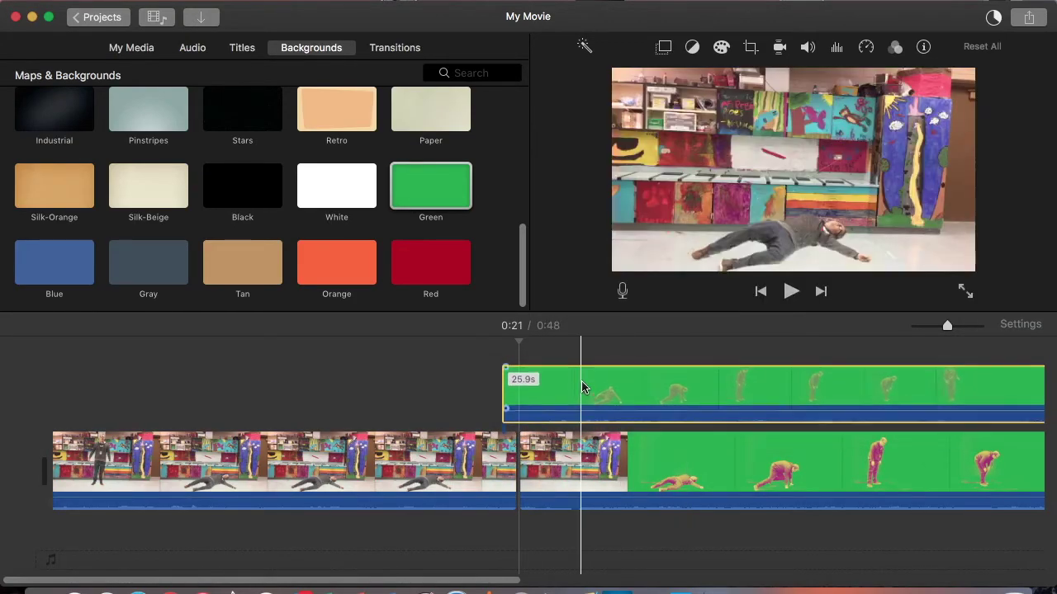
left_click(586, 456)
key("Delete")
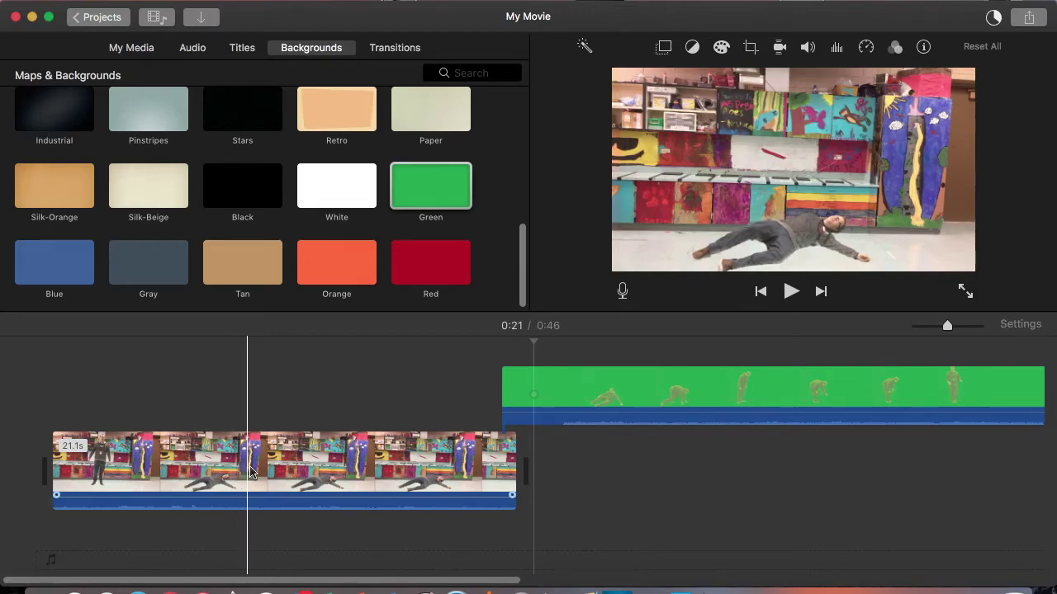
left_click(284, 470)
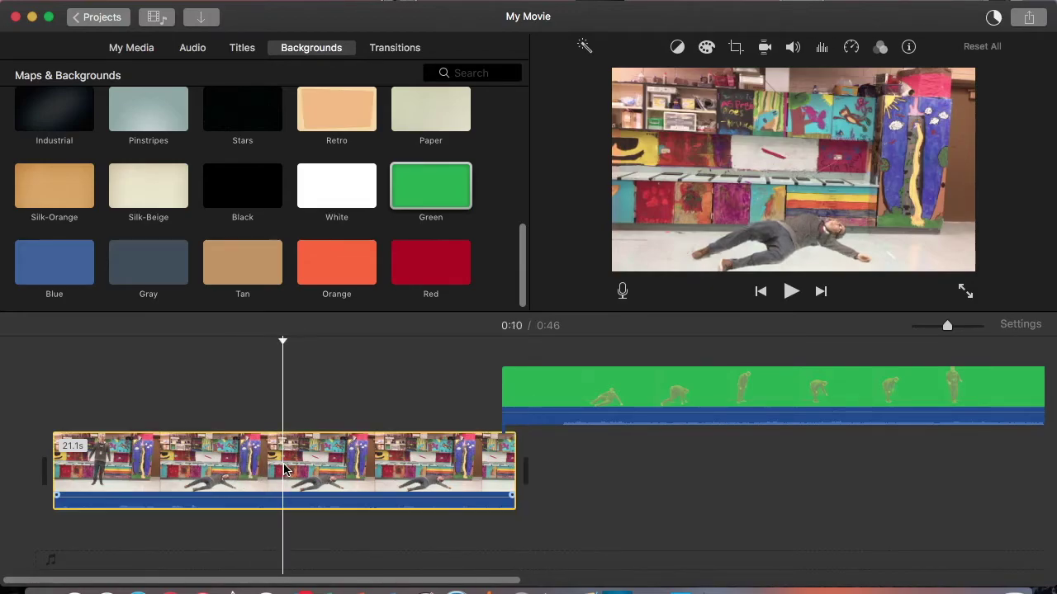
key("super+b")
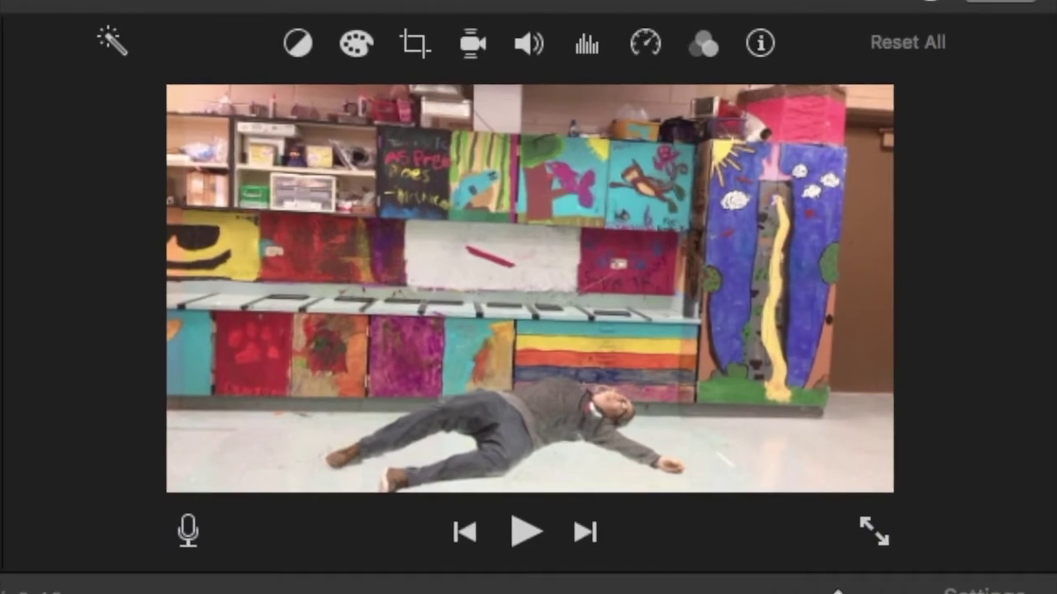
- Set the second classroom piece to Slow speed and drag the green clip left above it
left_click(649, 47)
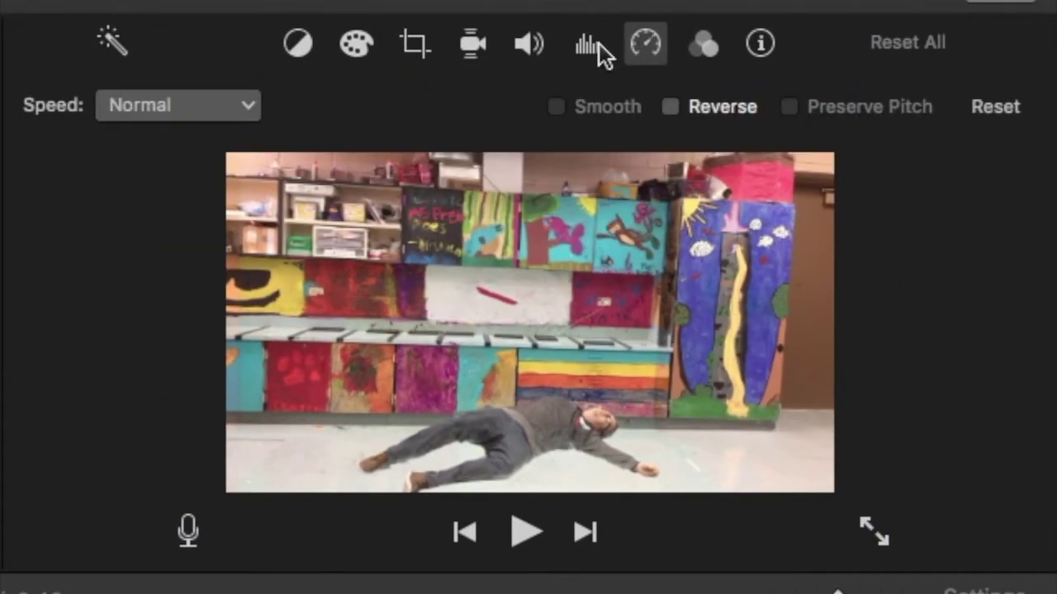
left_click(208, 124)
left_click(207, 170)
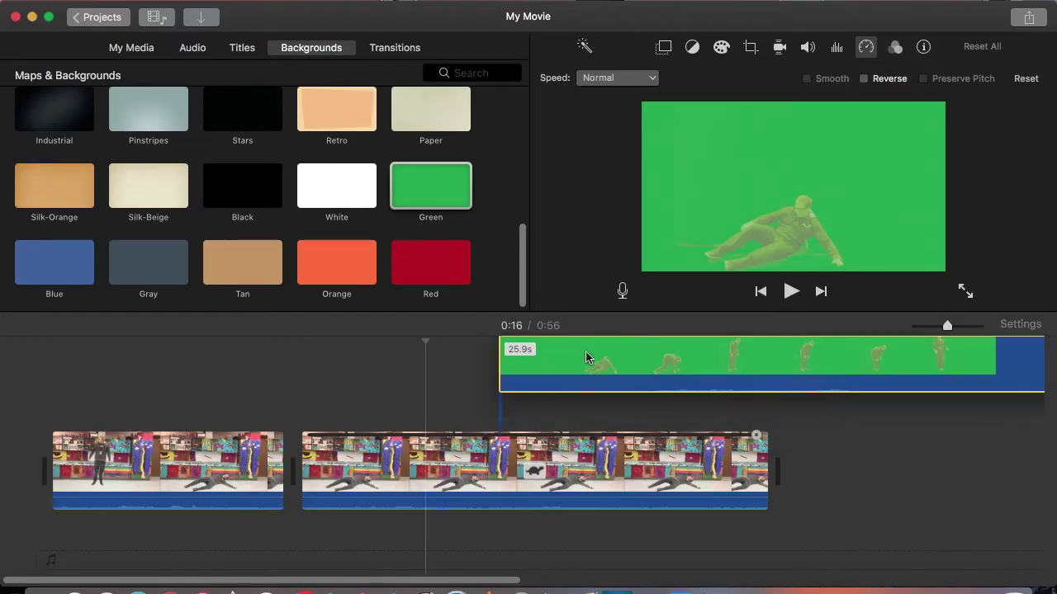
left_click_drag(587, 358, 424, 366)
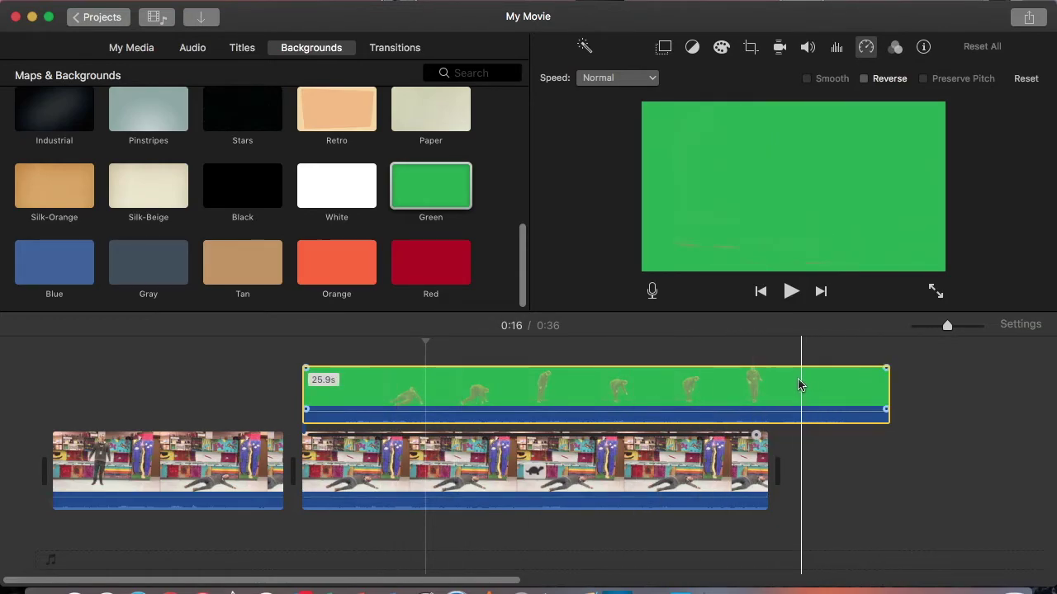
- Trim the green clip's end, apply the Green/Blue Screen overlay, and play the movie full screen from the start
left_click_drag(887, 385, 768, 382)
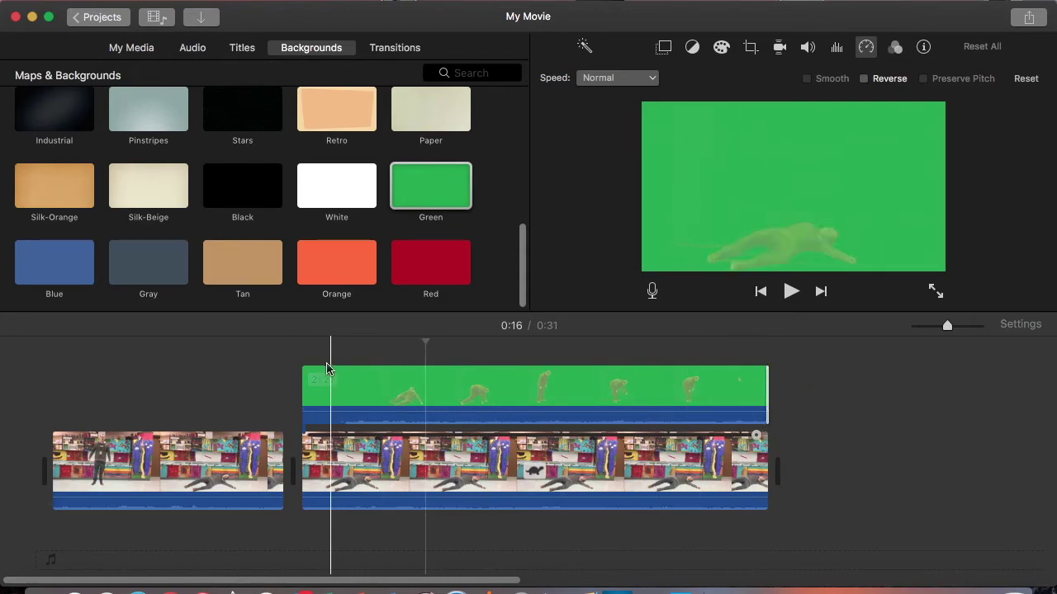
left_click(392, 390)
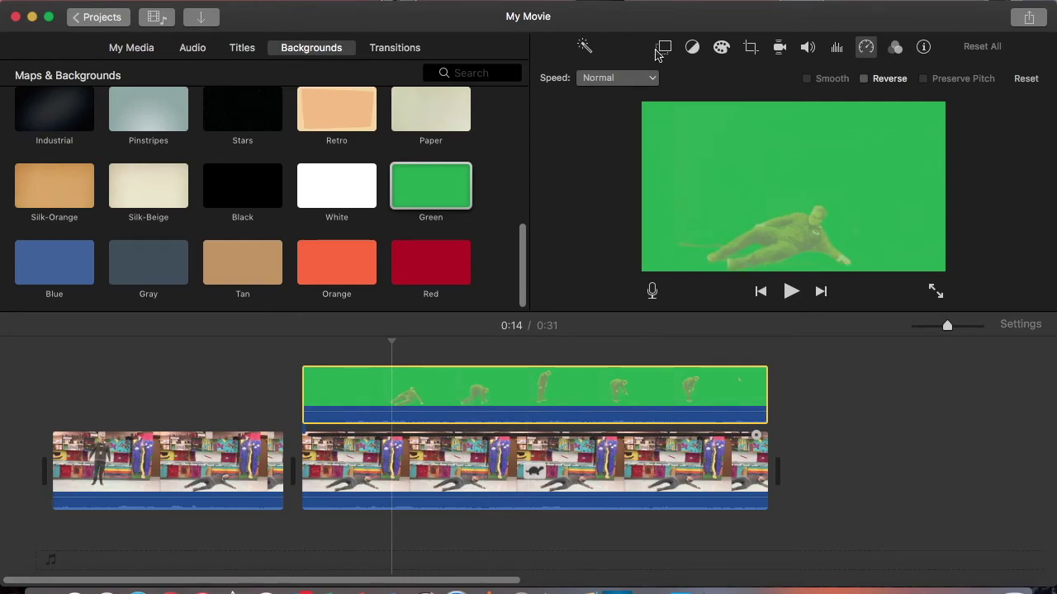
left_click(663, 48)
left_click(635, 77)
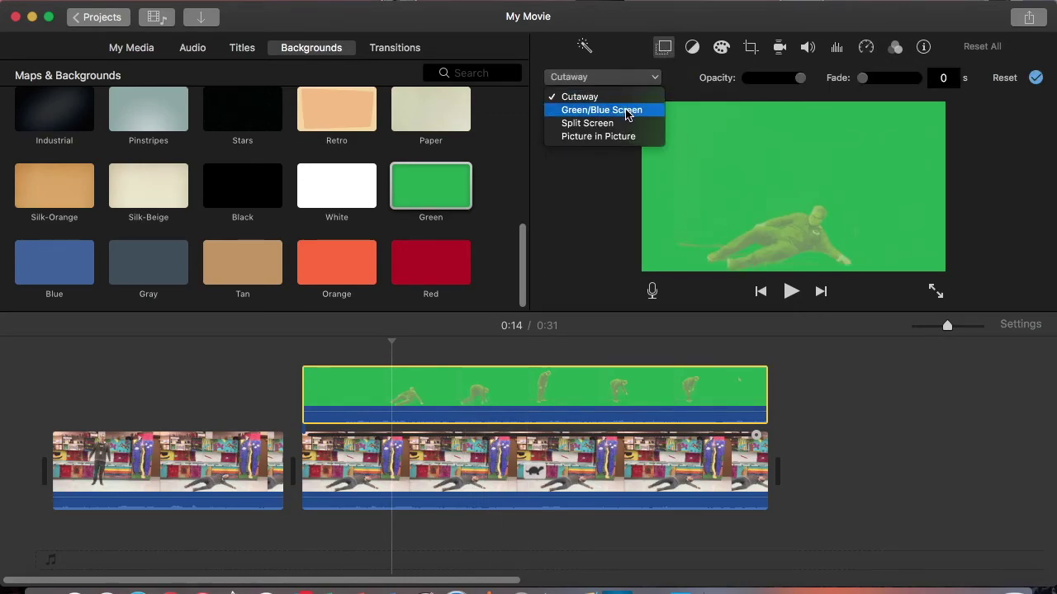
left_click(626, 112)
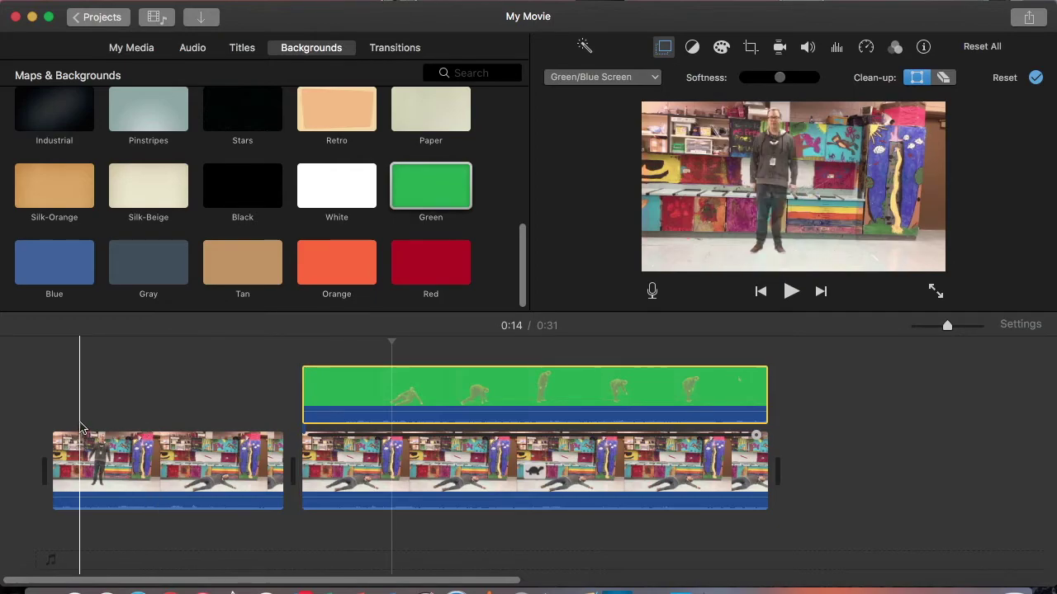
left_click(52, 404)
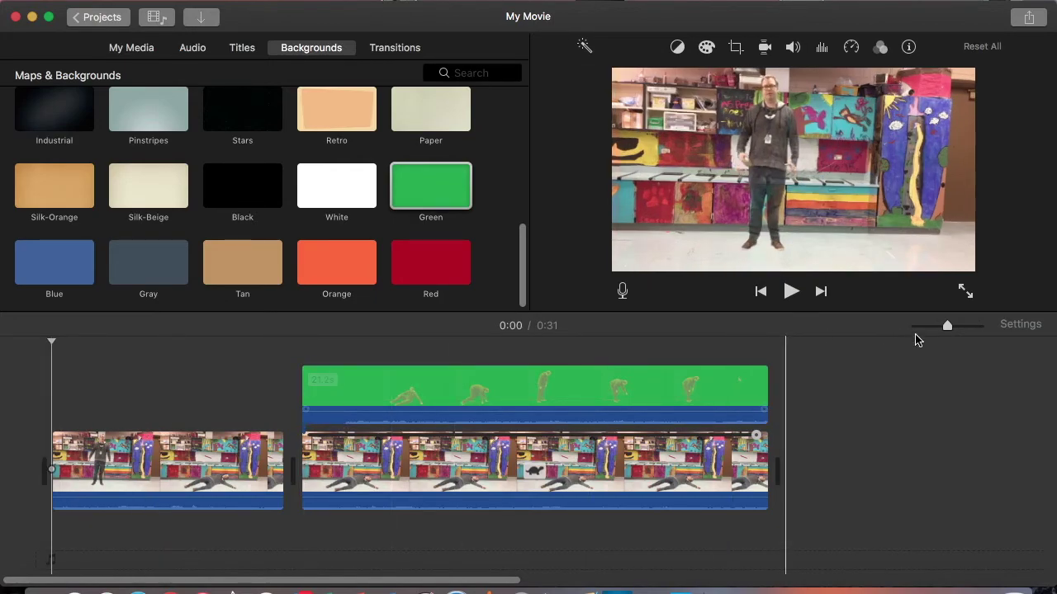
left_click(963, 292)
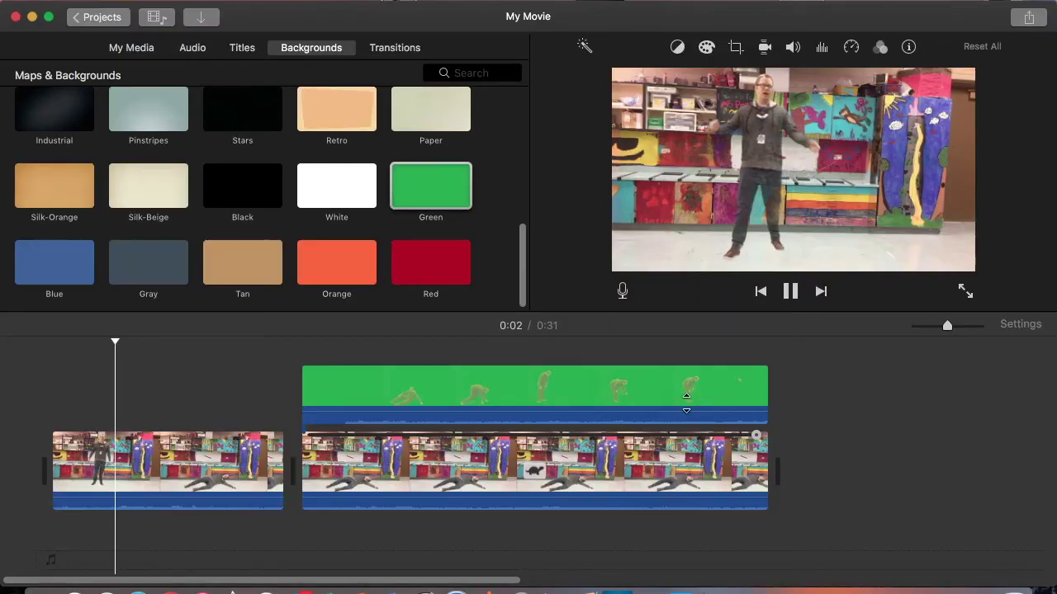
key("space")
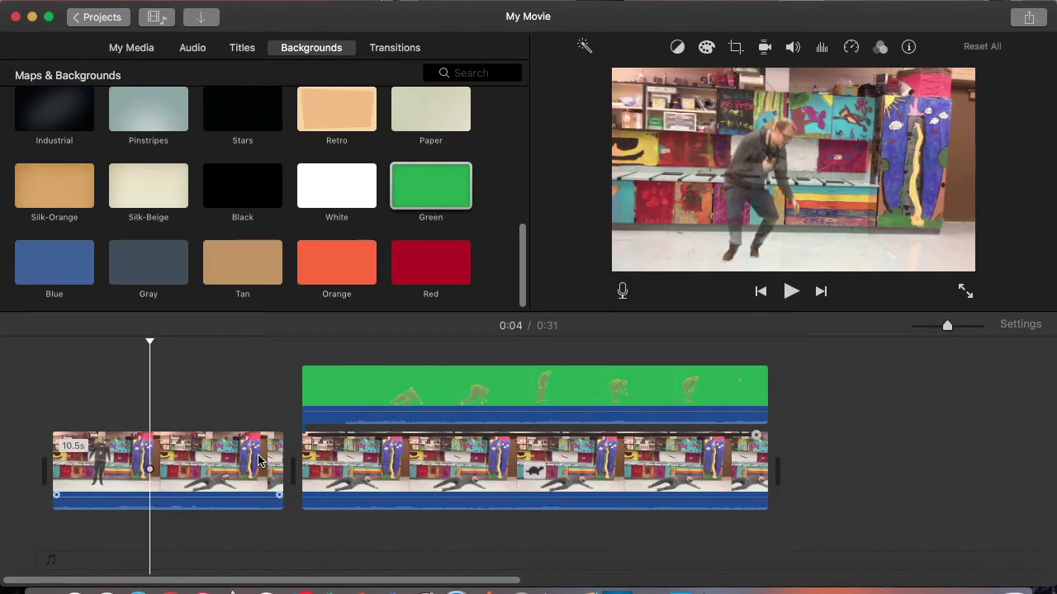
left_click(396, 388)
left_click(503, 394)
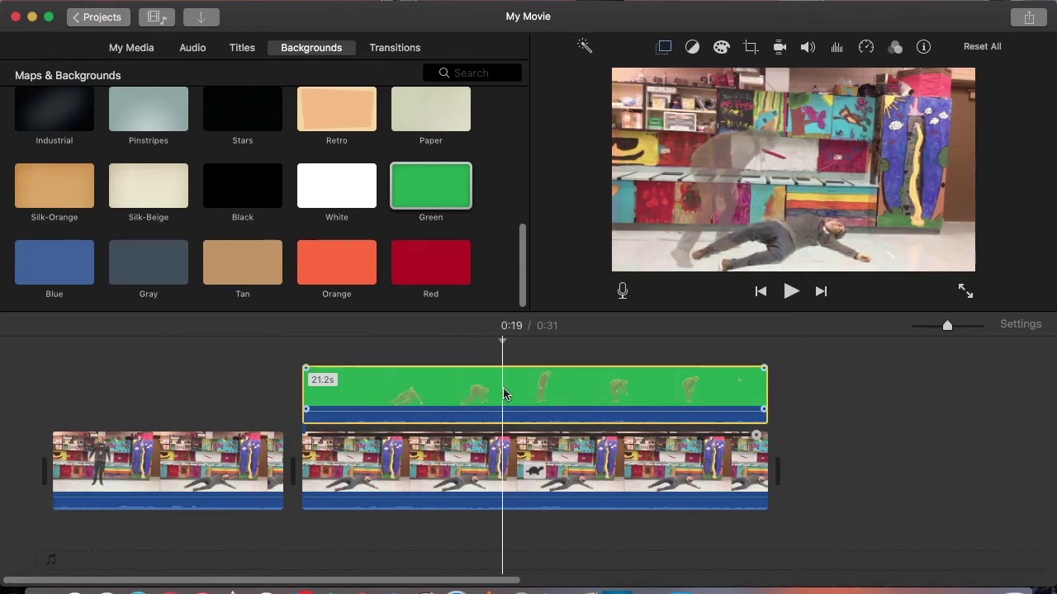
- Preview the X-Ray clip filter on the ghost, then set its clip filter back to None
left_click(896, 48)
left_click(743, 79)
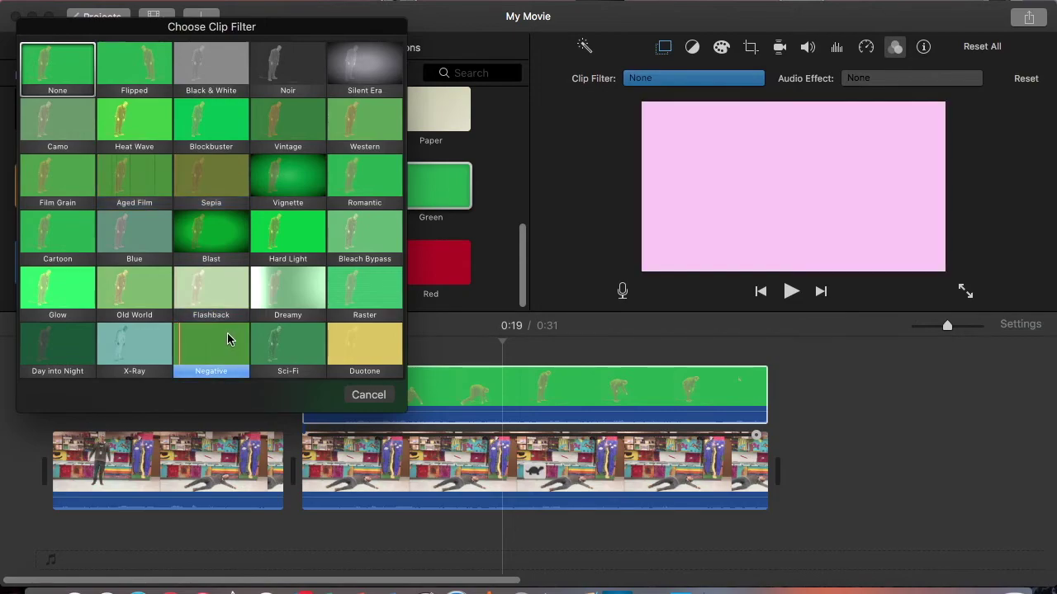
left_click(153, 356)
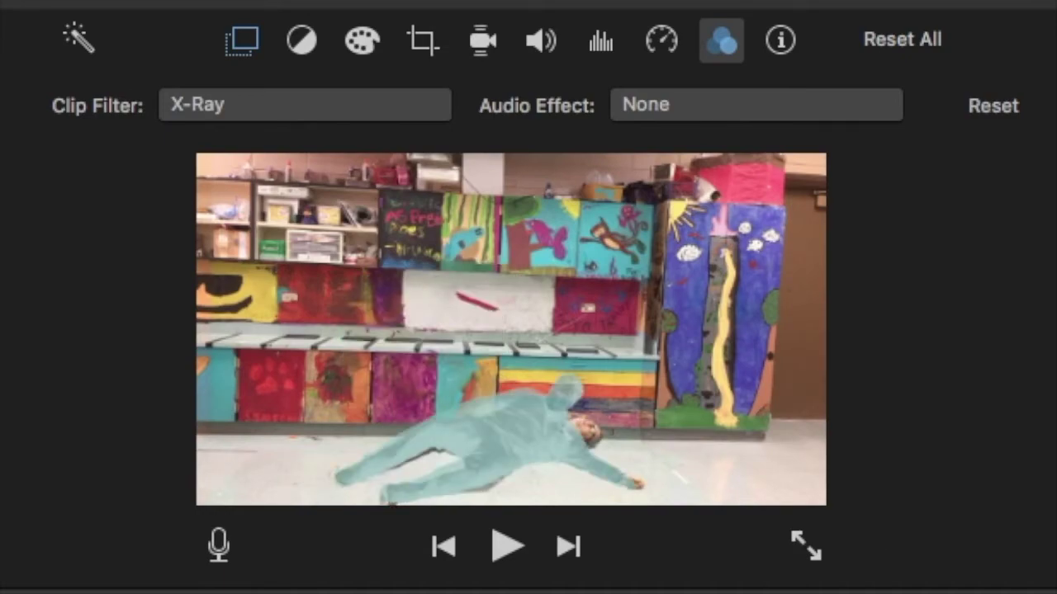
key("space")
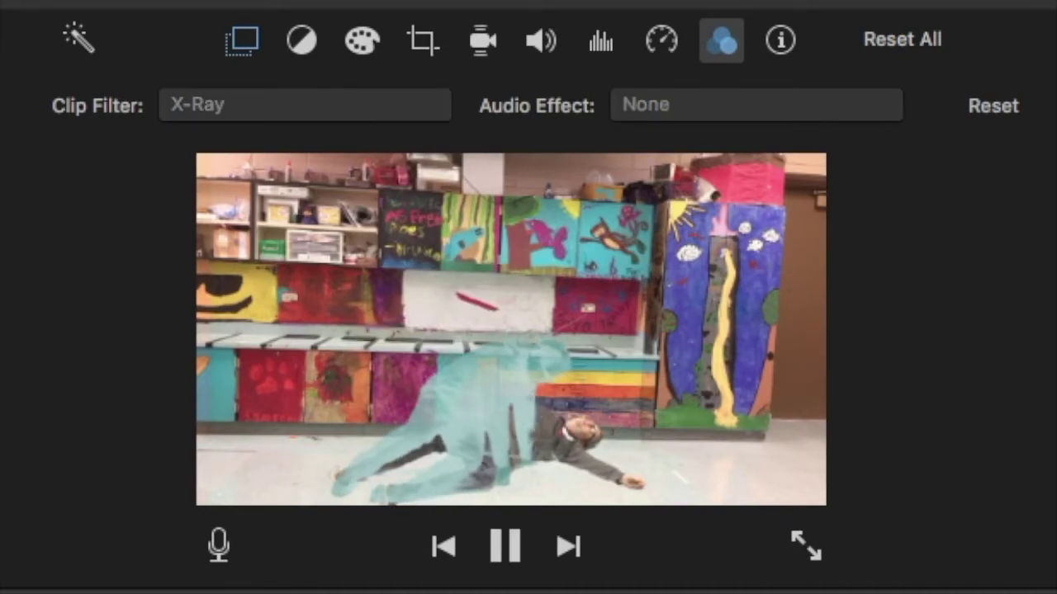
key("space")
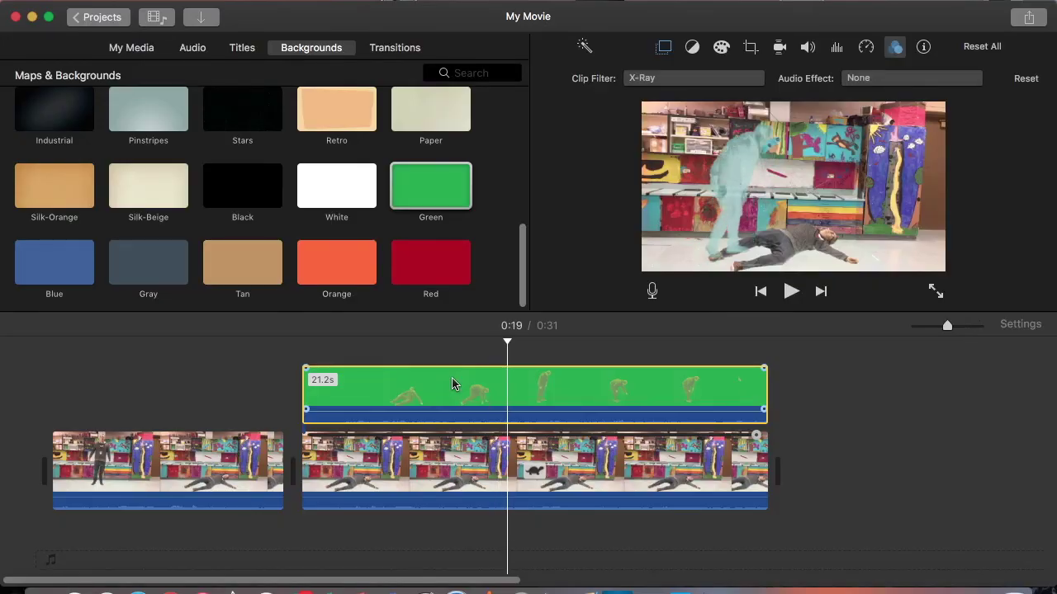
left_click(727, 79)
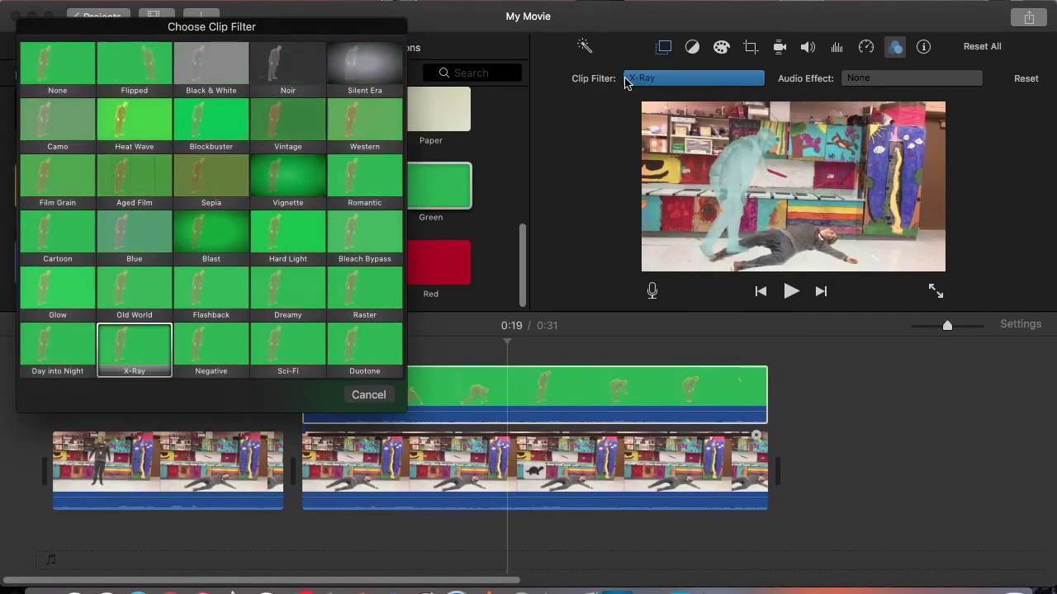
left_click(50, 70)
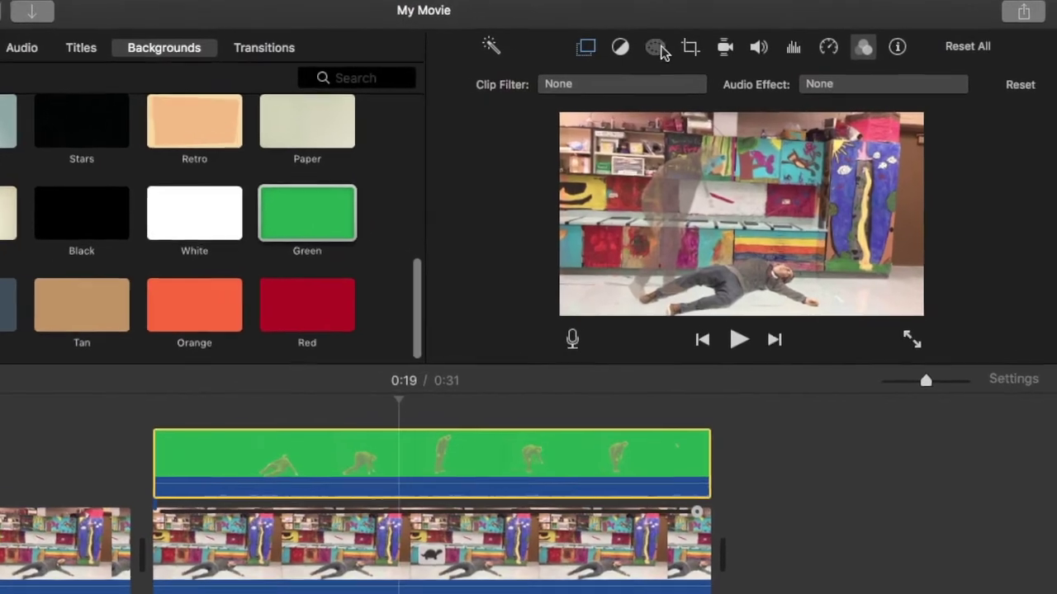
- In Color Correction, raise the ghost clip's brightness and midtones and boost its saturation
left_click(722, 47)
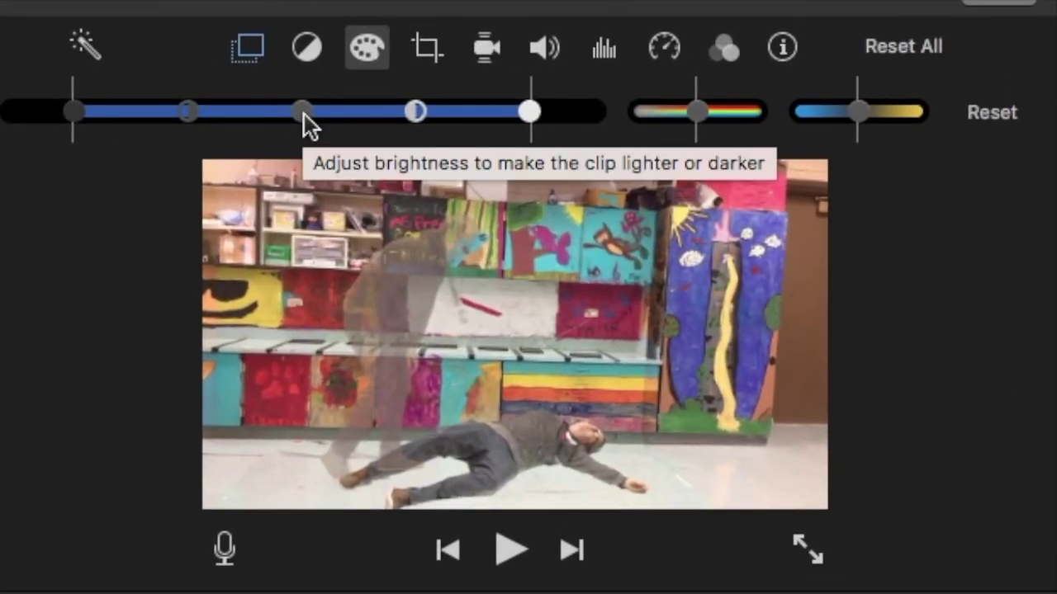
left_click_drag(303, 114, 141, 124)
left_click_drag(292, 123, 358, 144)
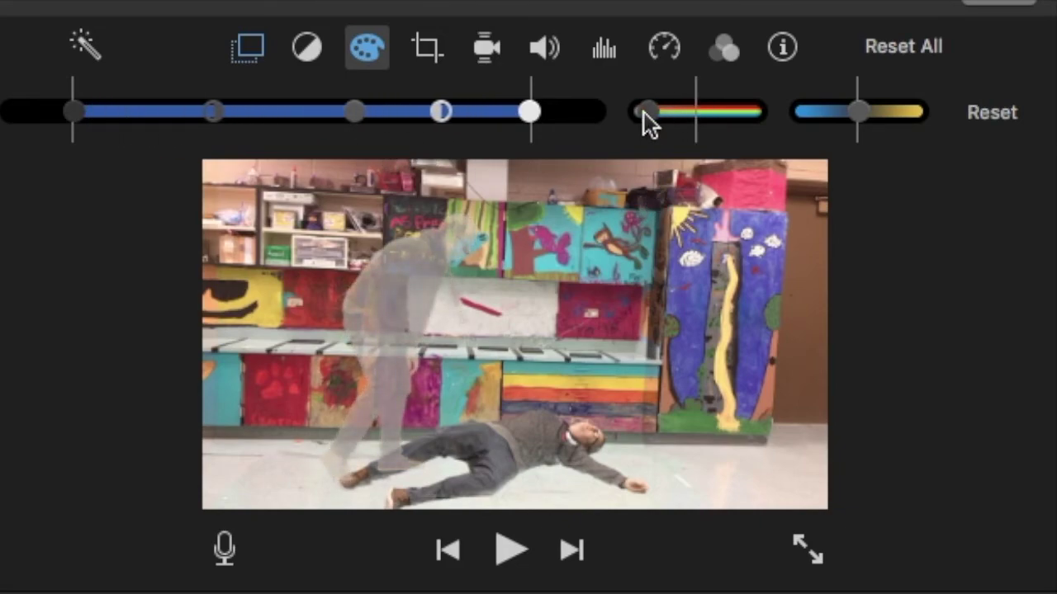
left_click_drag(643, 112, 786, 127)
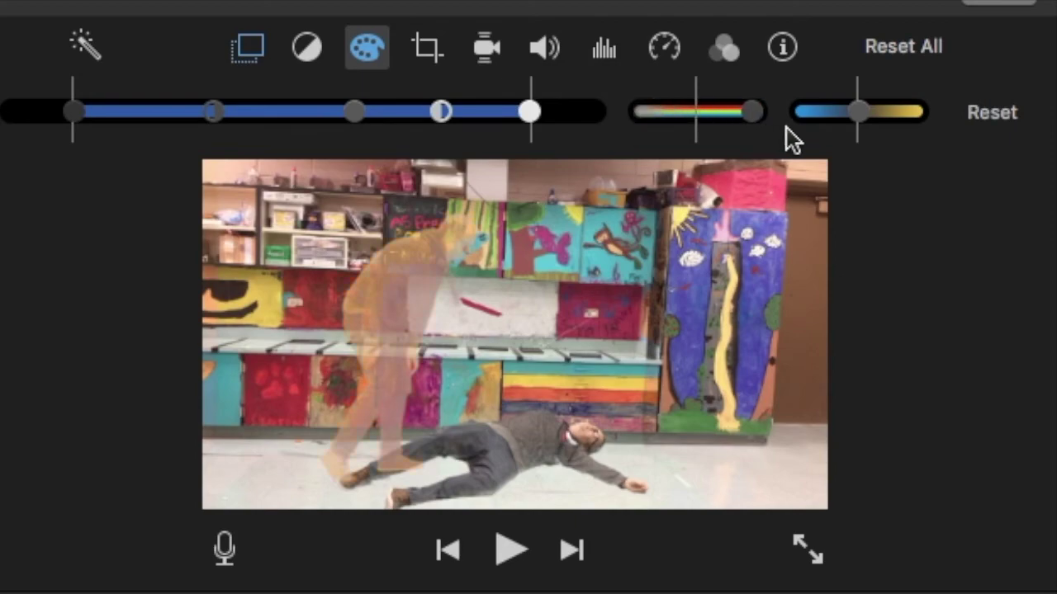